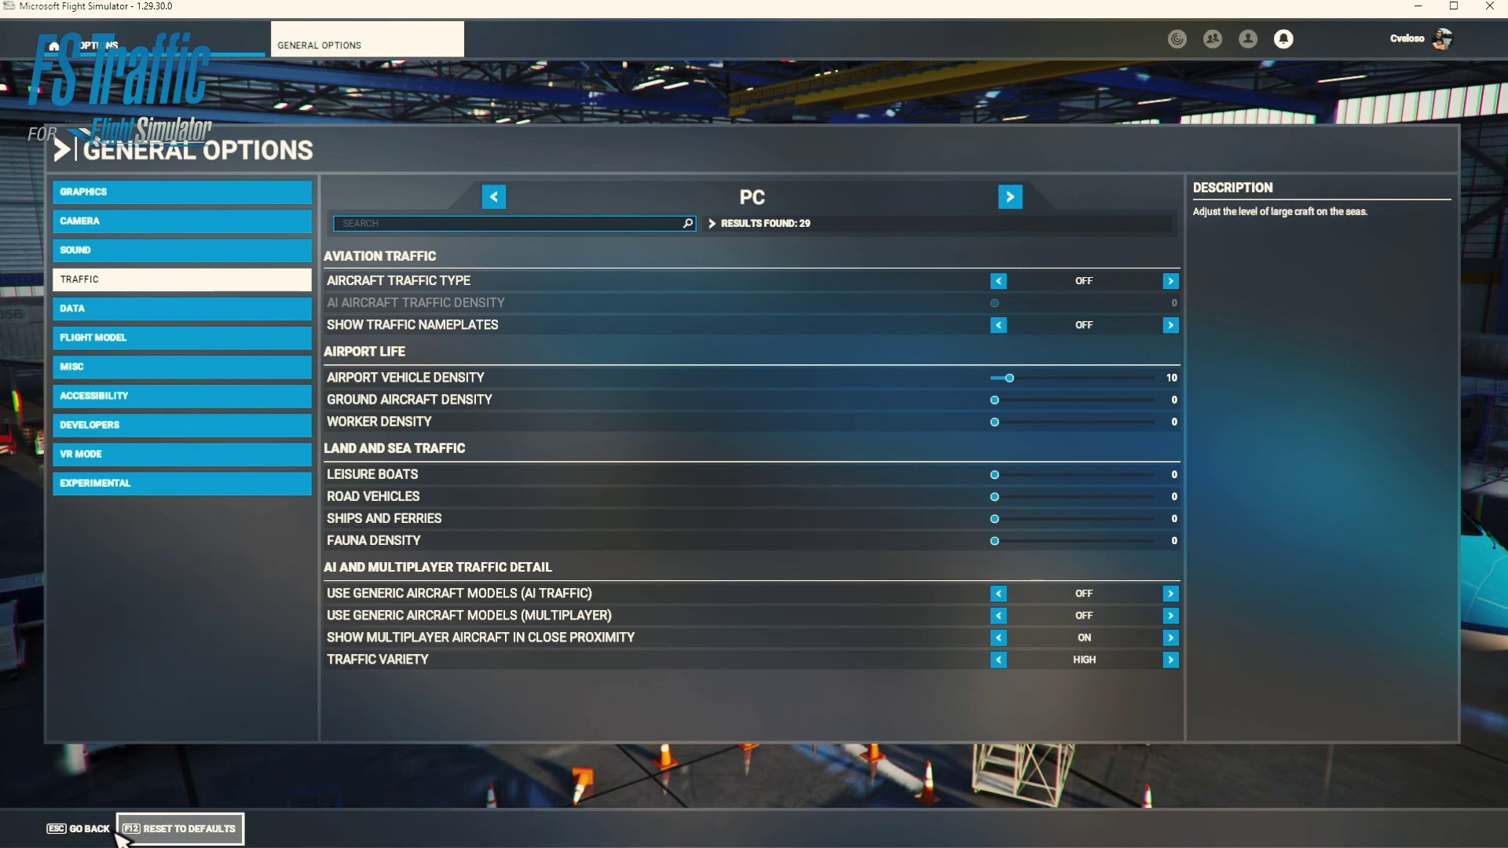
Leave the general options, open the world map, and select a terminal gate at the five-runway airport near College Park.
click(79, 829)
click(78, 829)
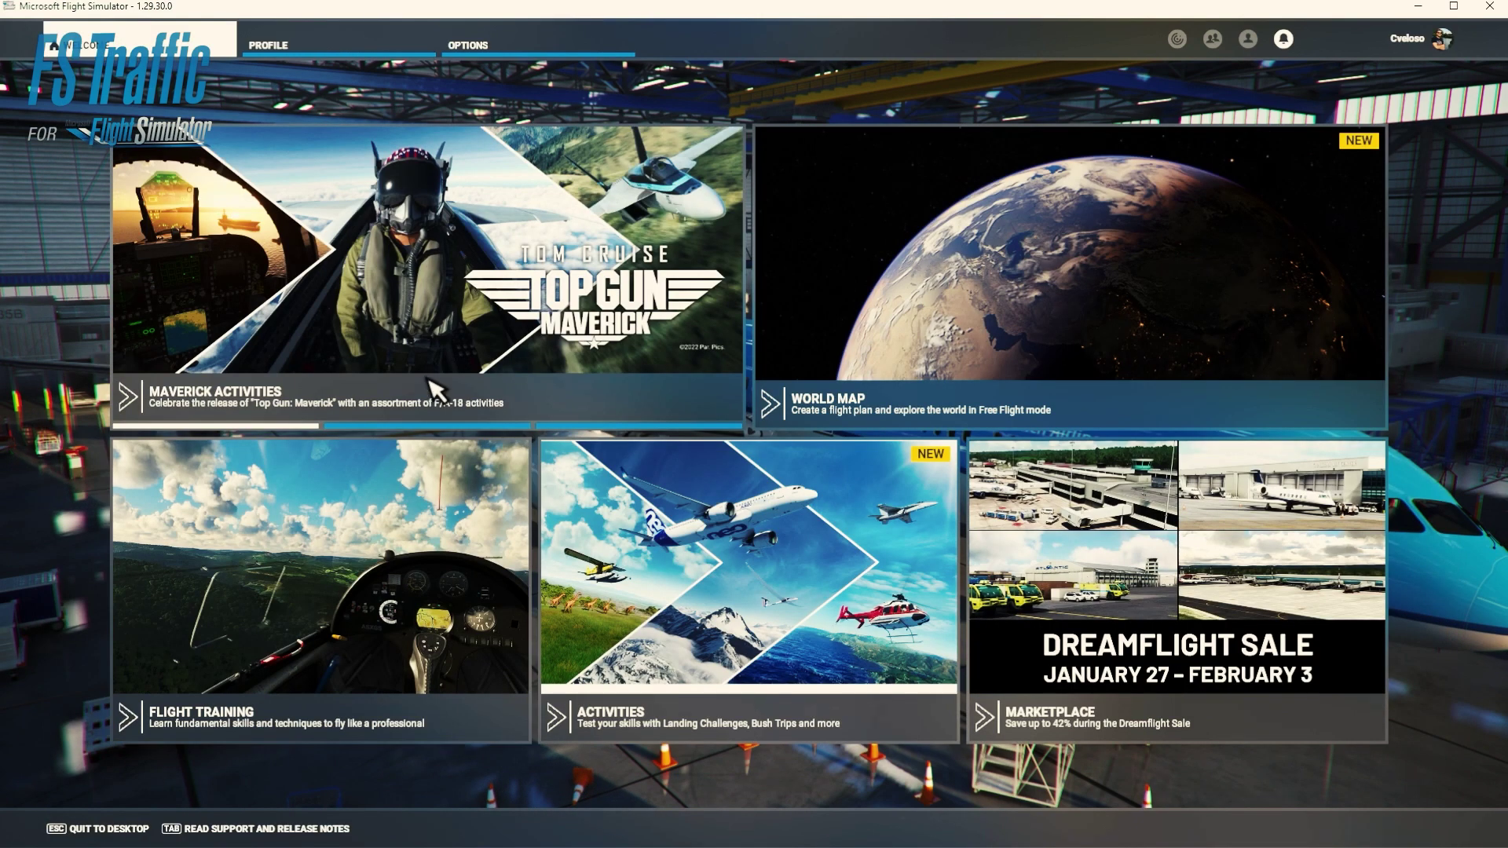
click(920, 275)
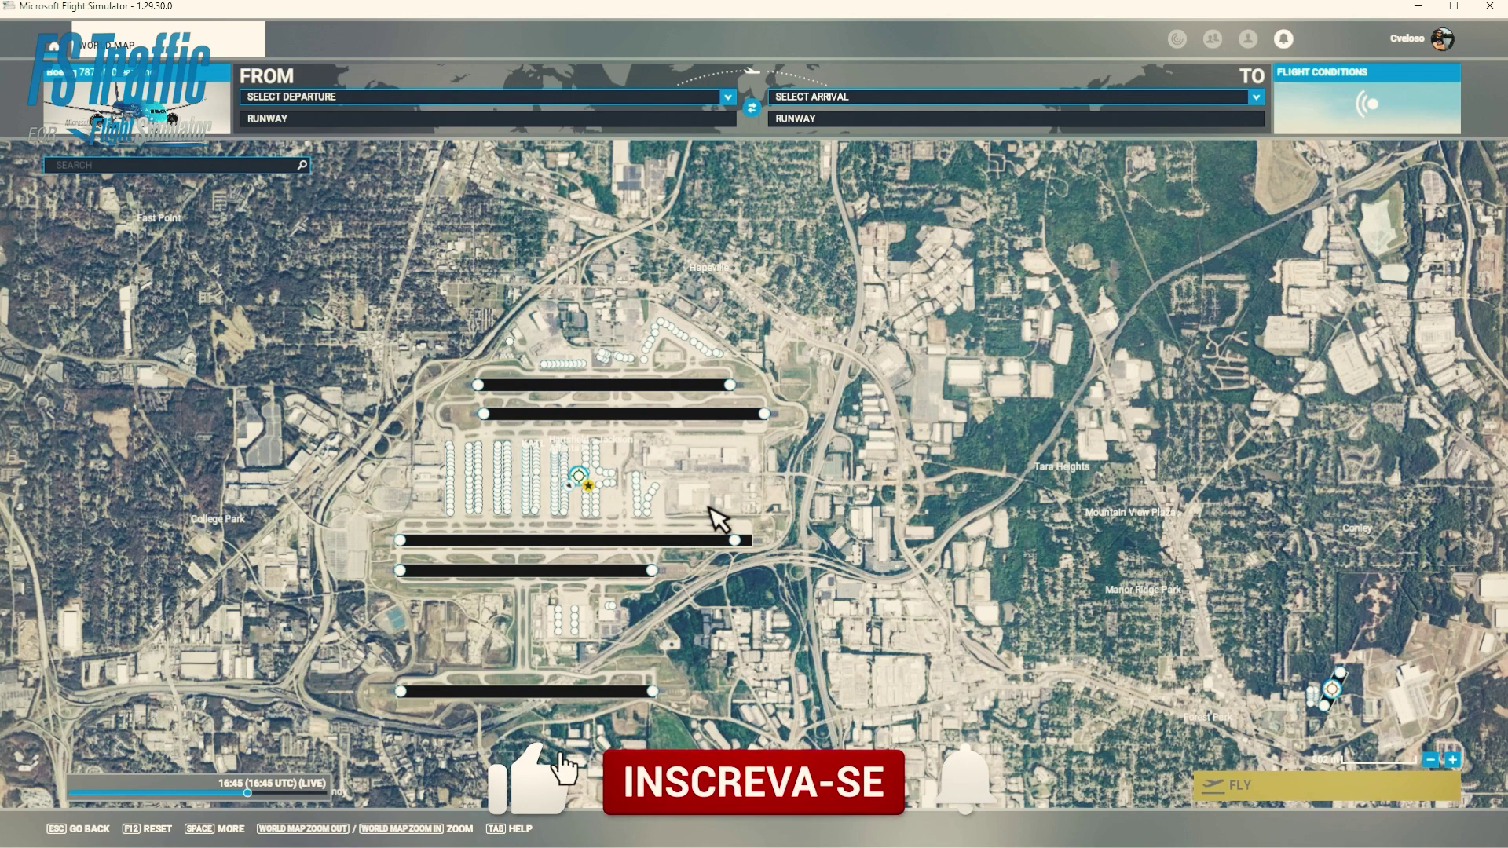
scroll(695, 528, up, 2)
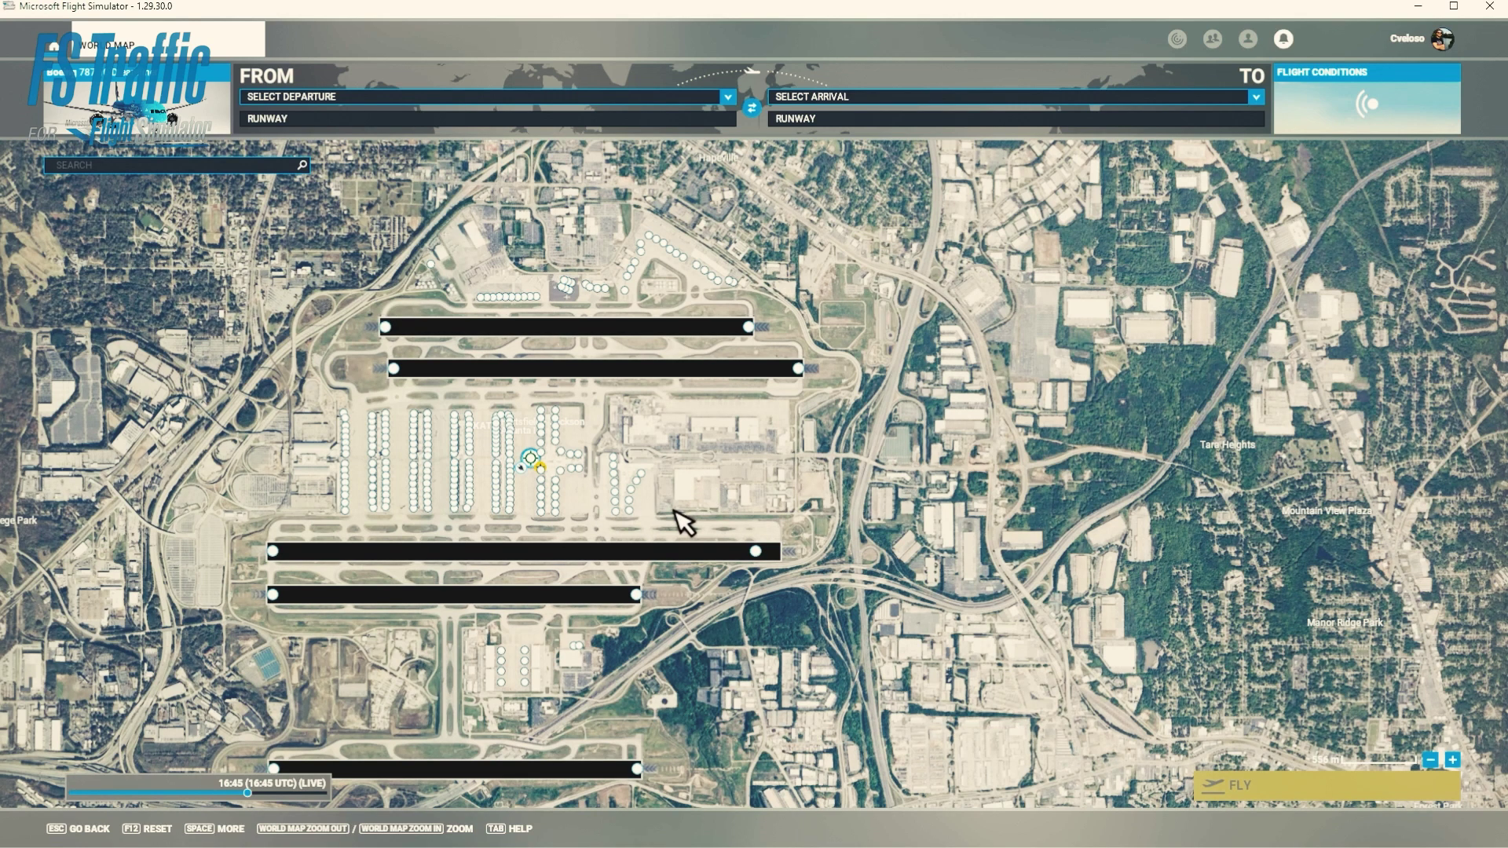
click(512, 515)
click(514, 519)
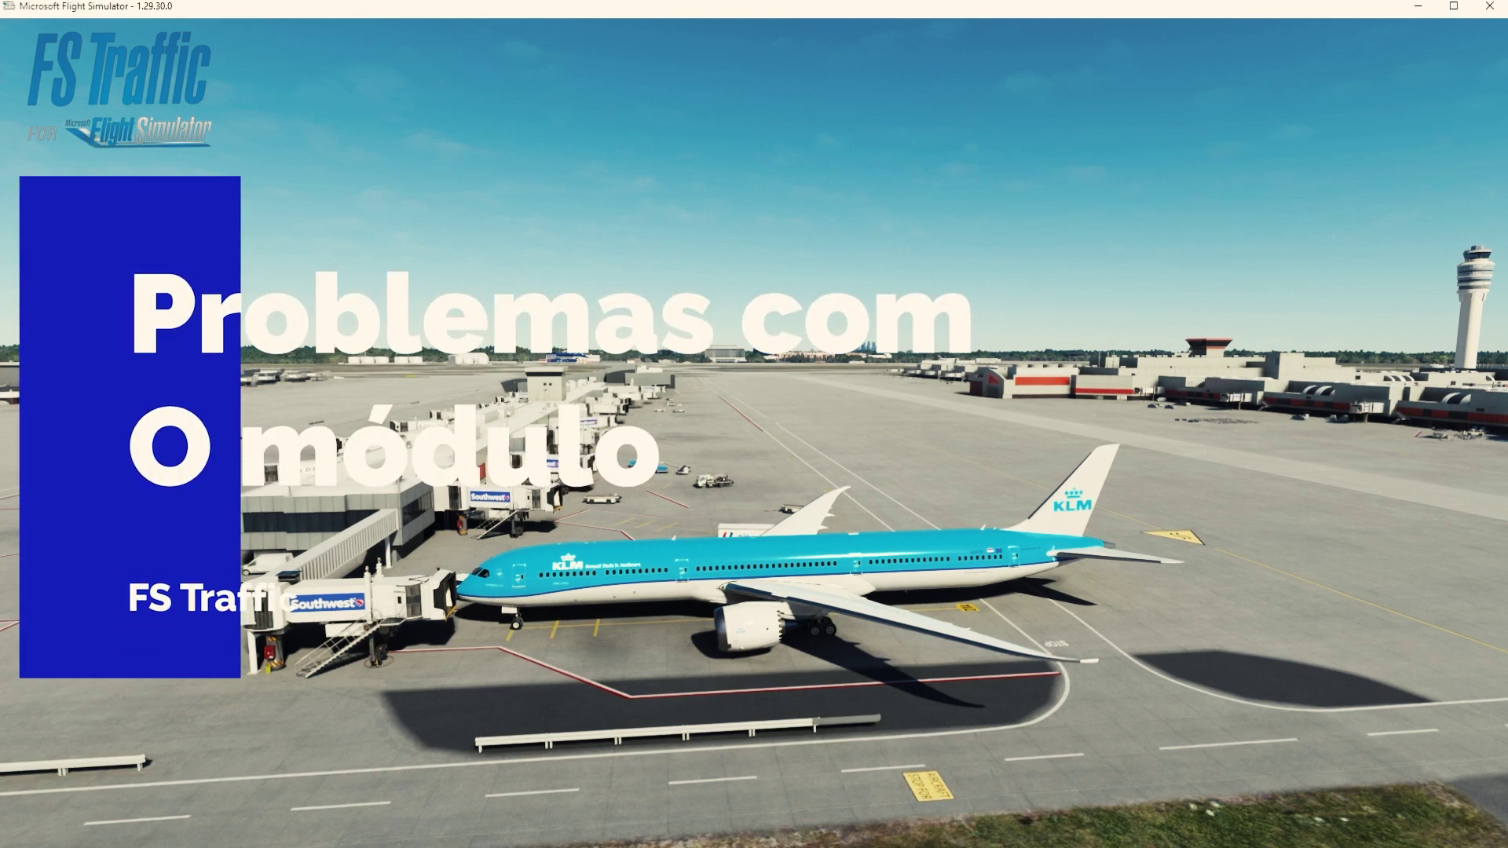
View the destination ICAO and traffic density in the in-sim FS Traffic window, and close the window.
mouse_move(736, 47)
click(636, 48)
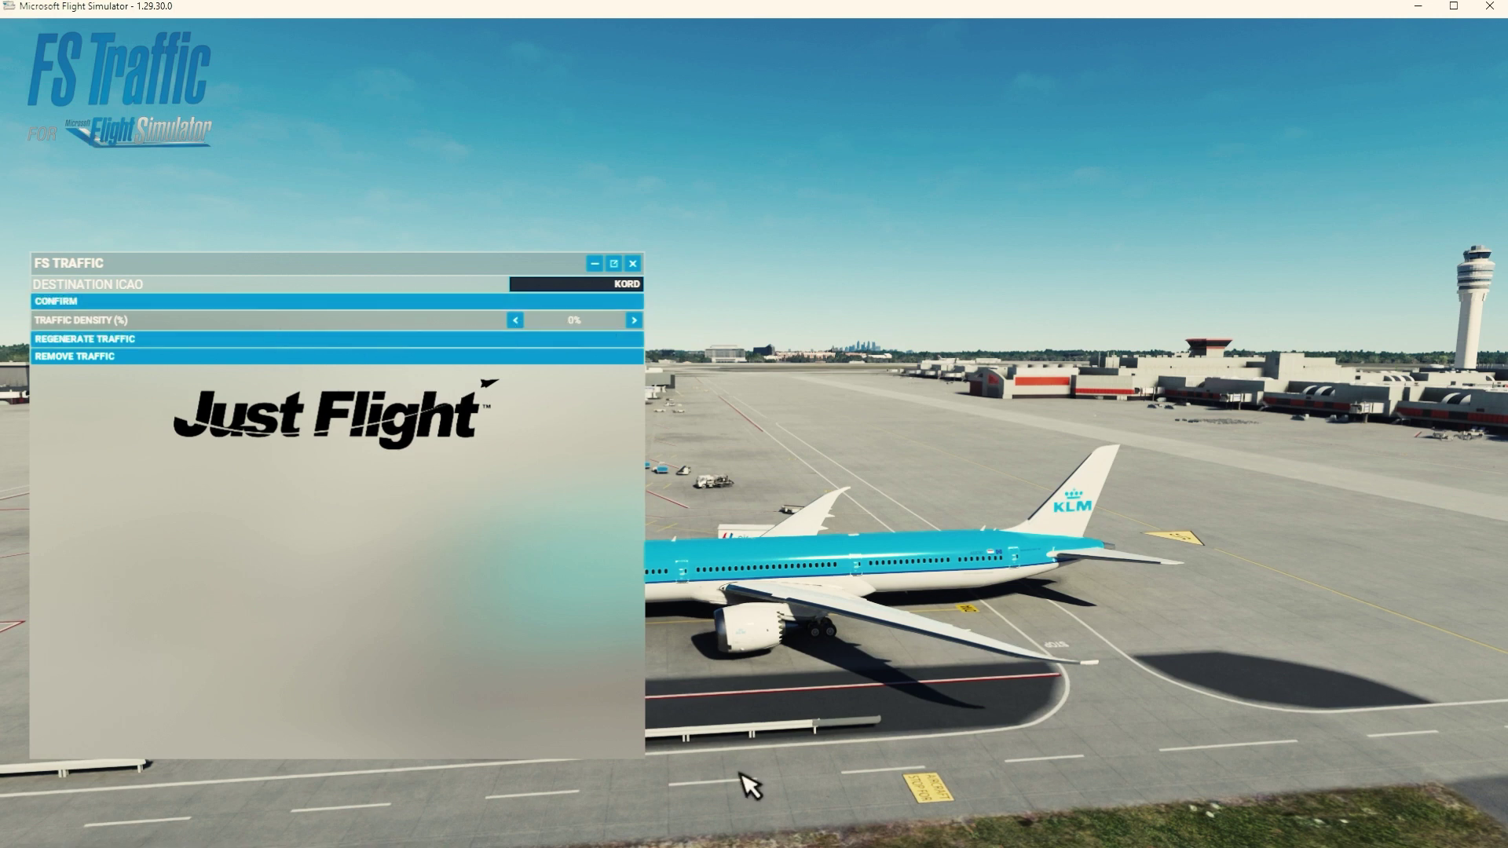
mouse_move(859, 841)
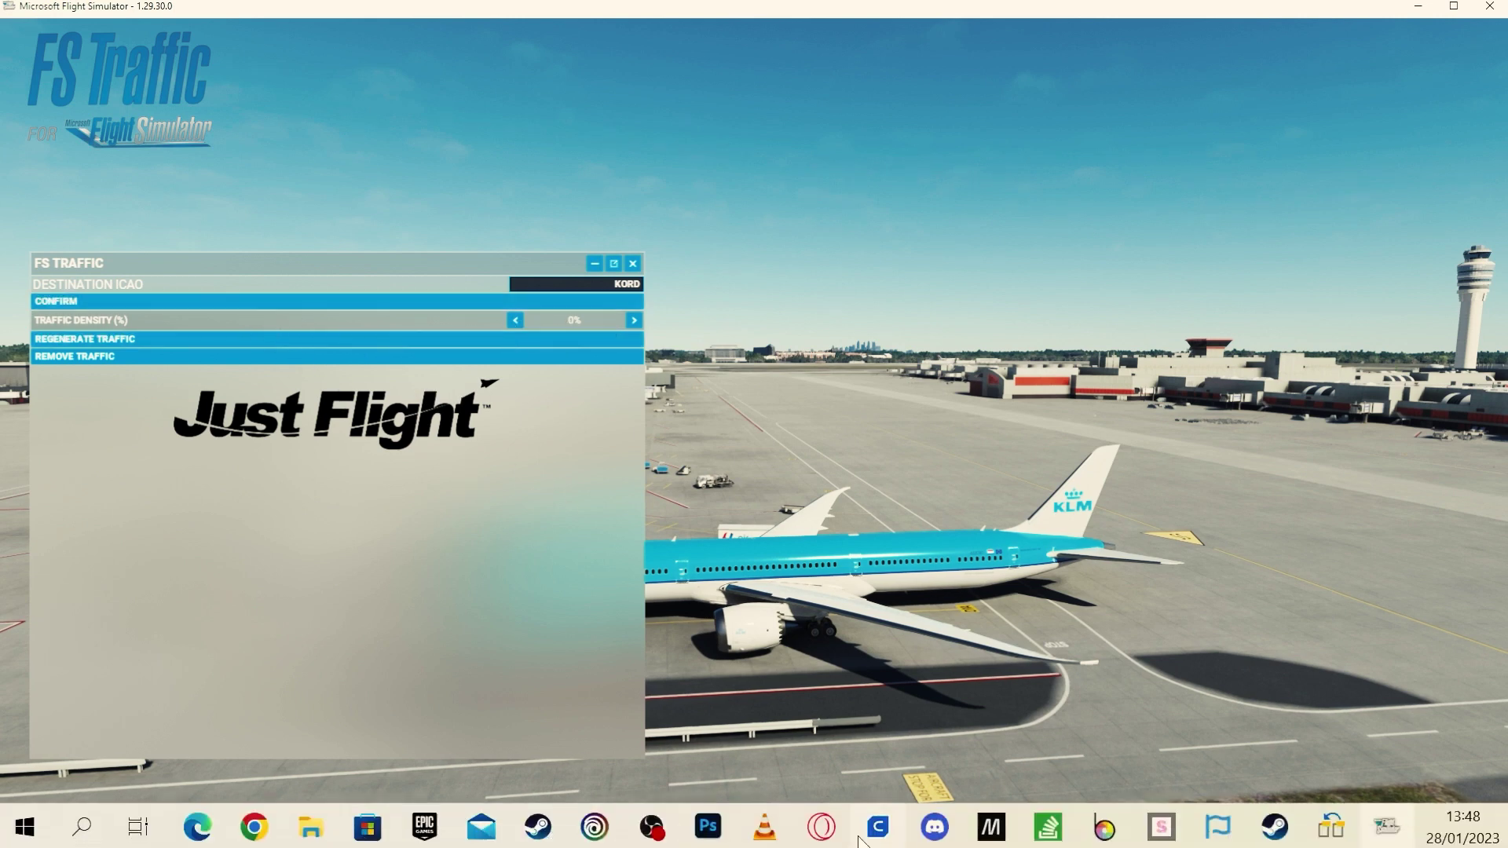
click(632, 264)
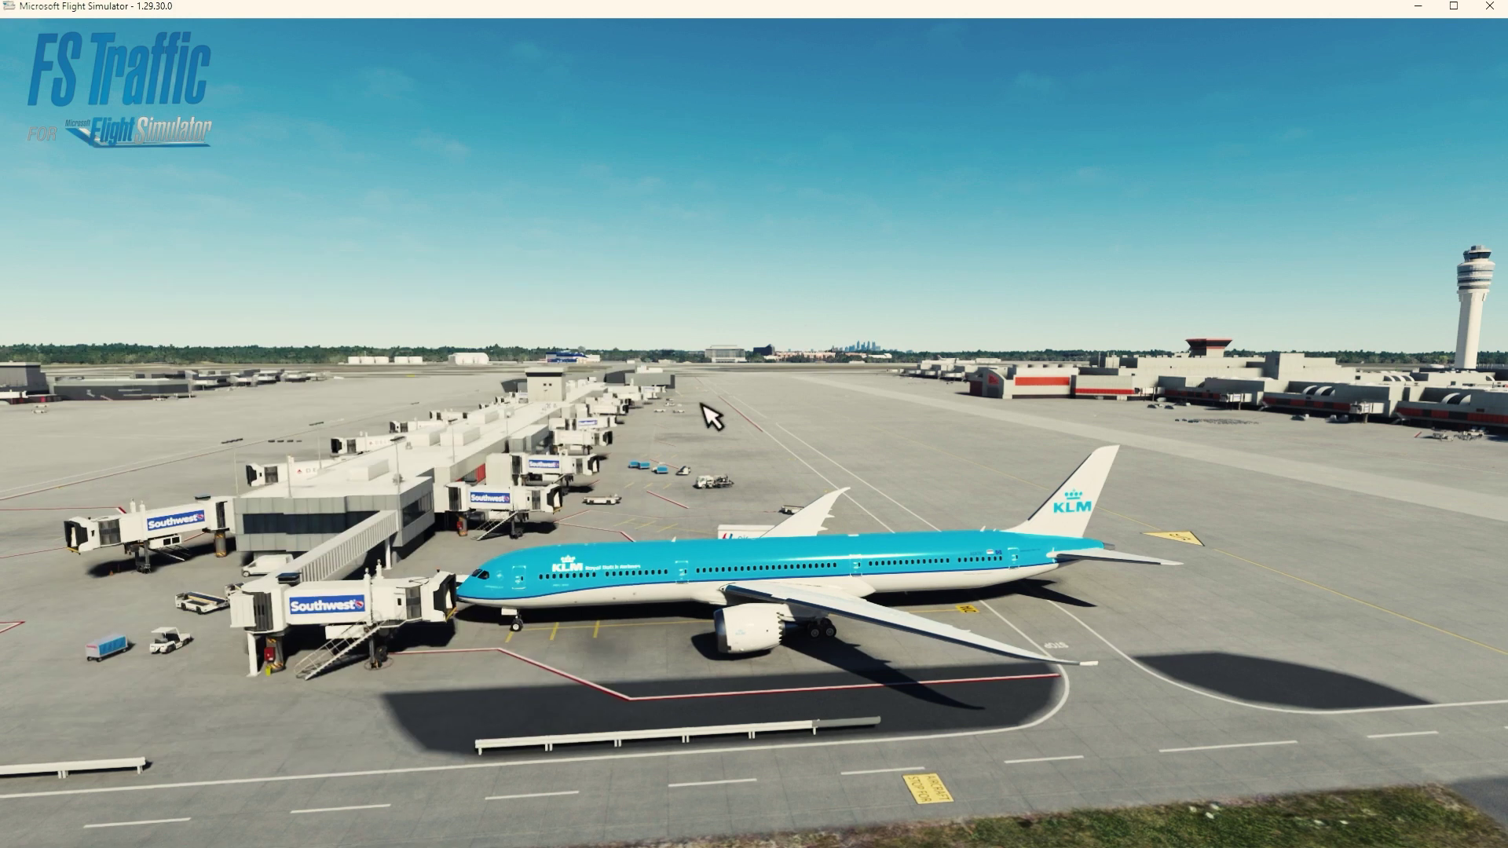
Set the FS Traffic density to 100% with KORD as the destination and close the window.
mouse_move(684, 35)
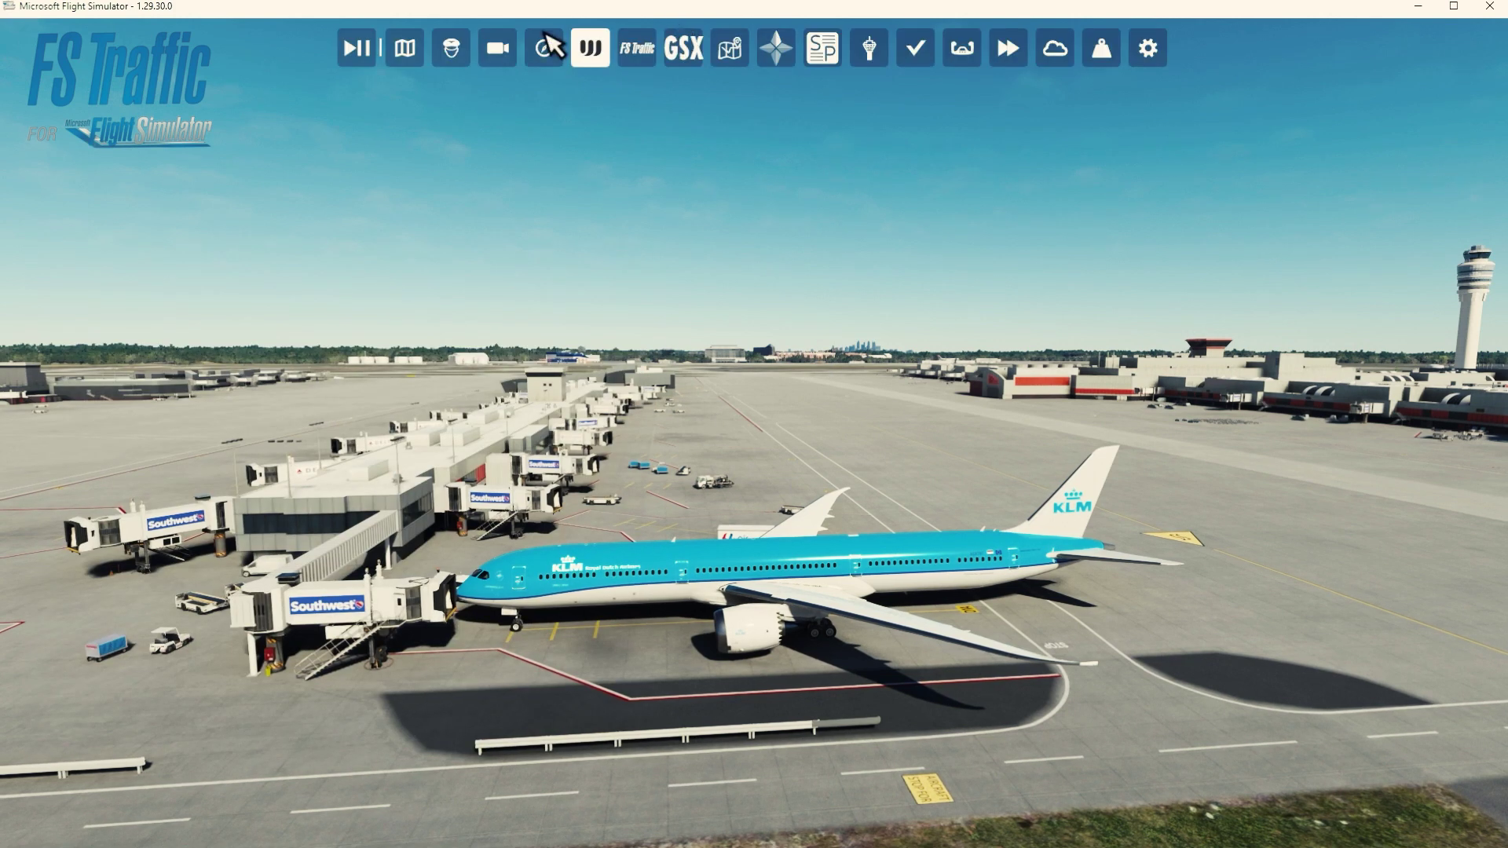
click(637, 50)
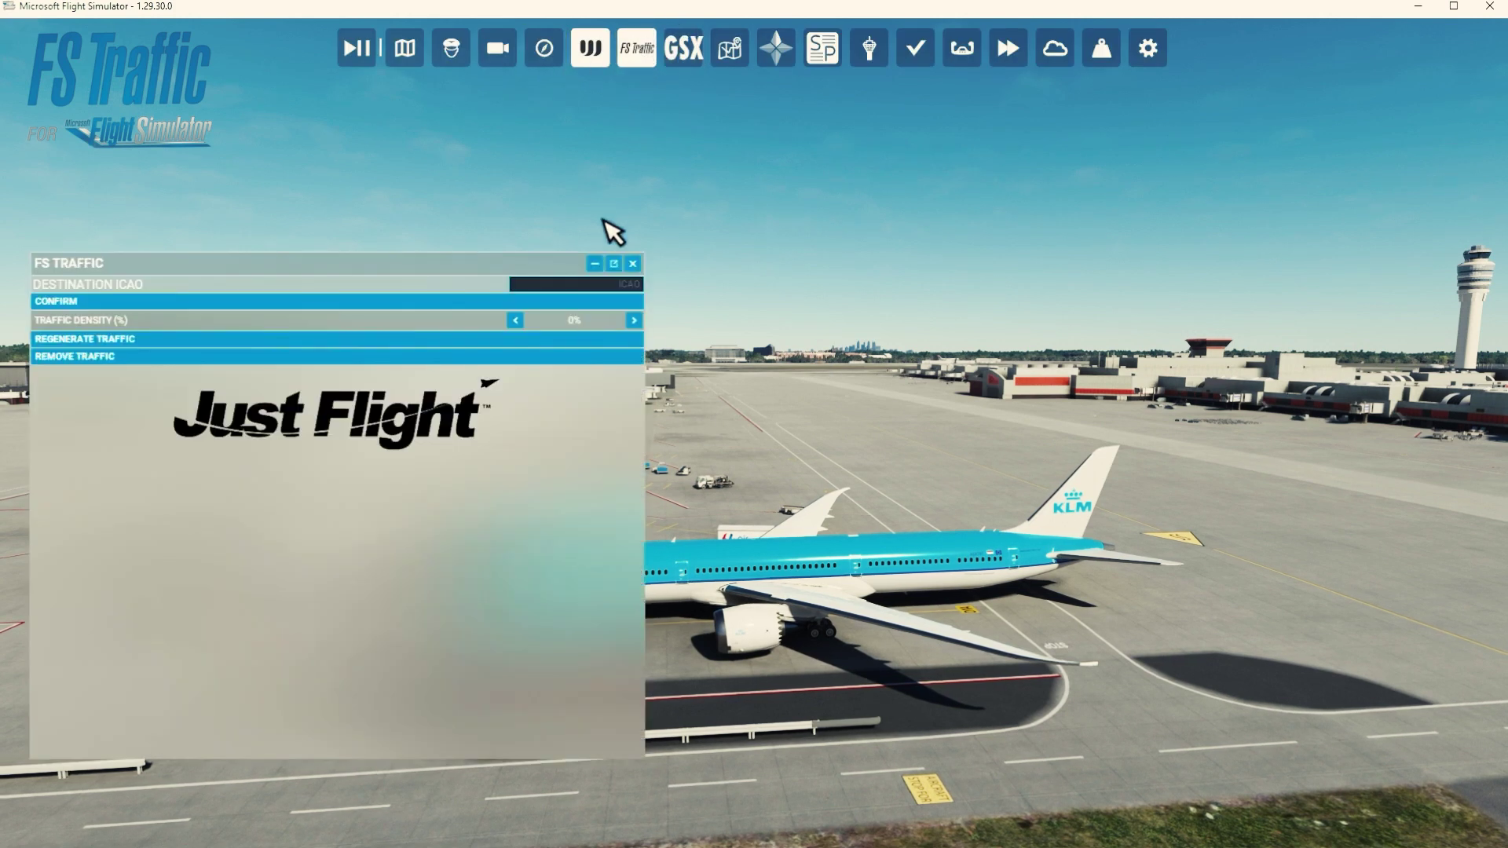
click(633, 320)
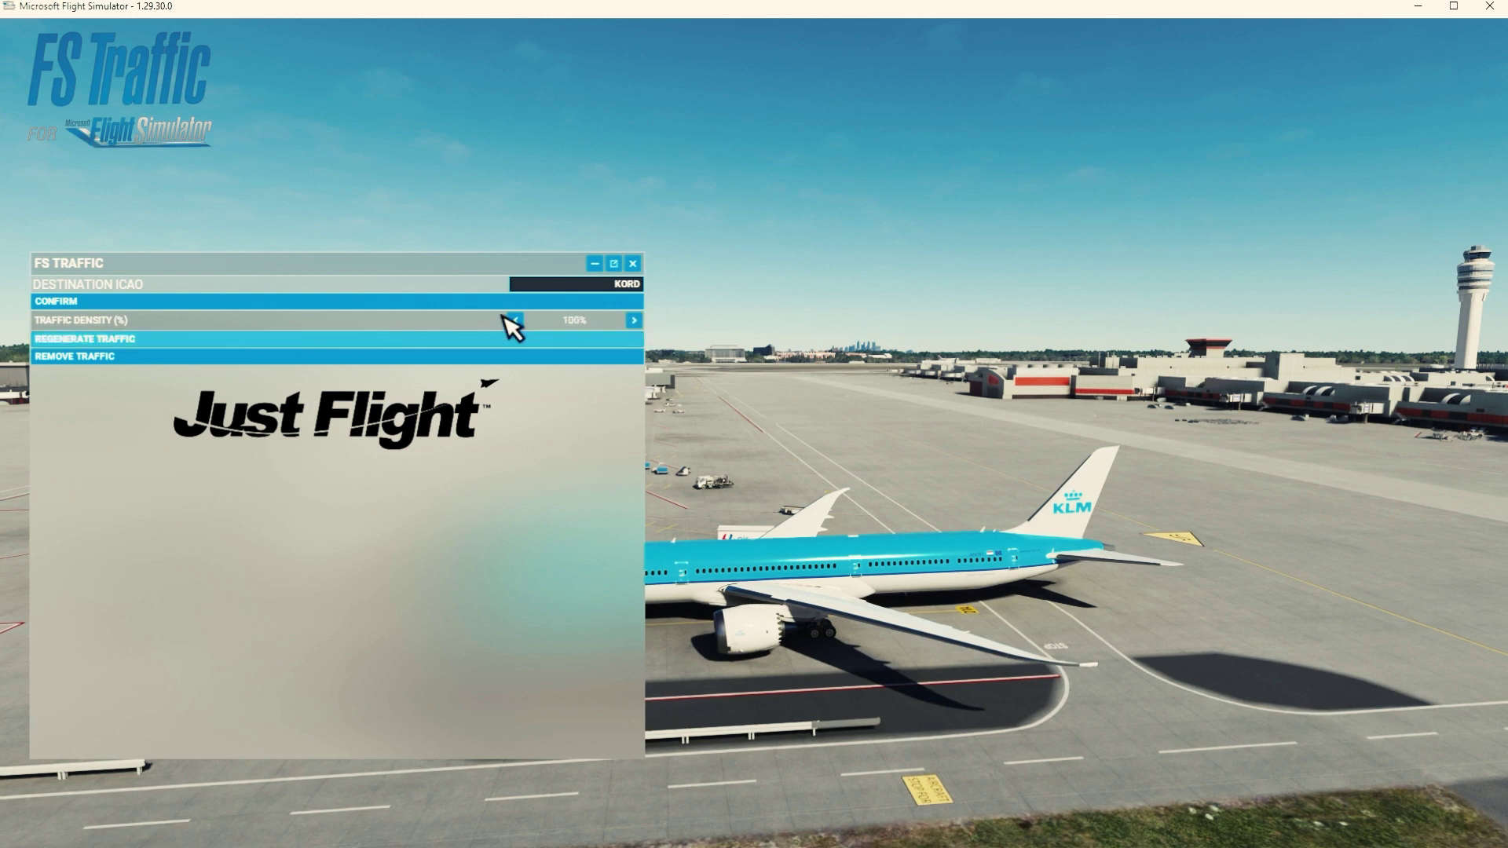
click(632, 264)
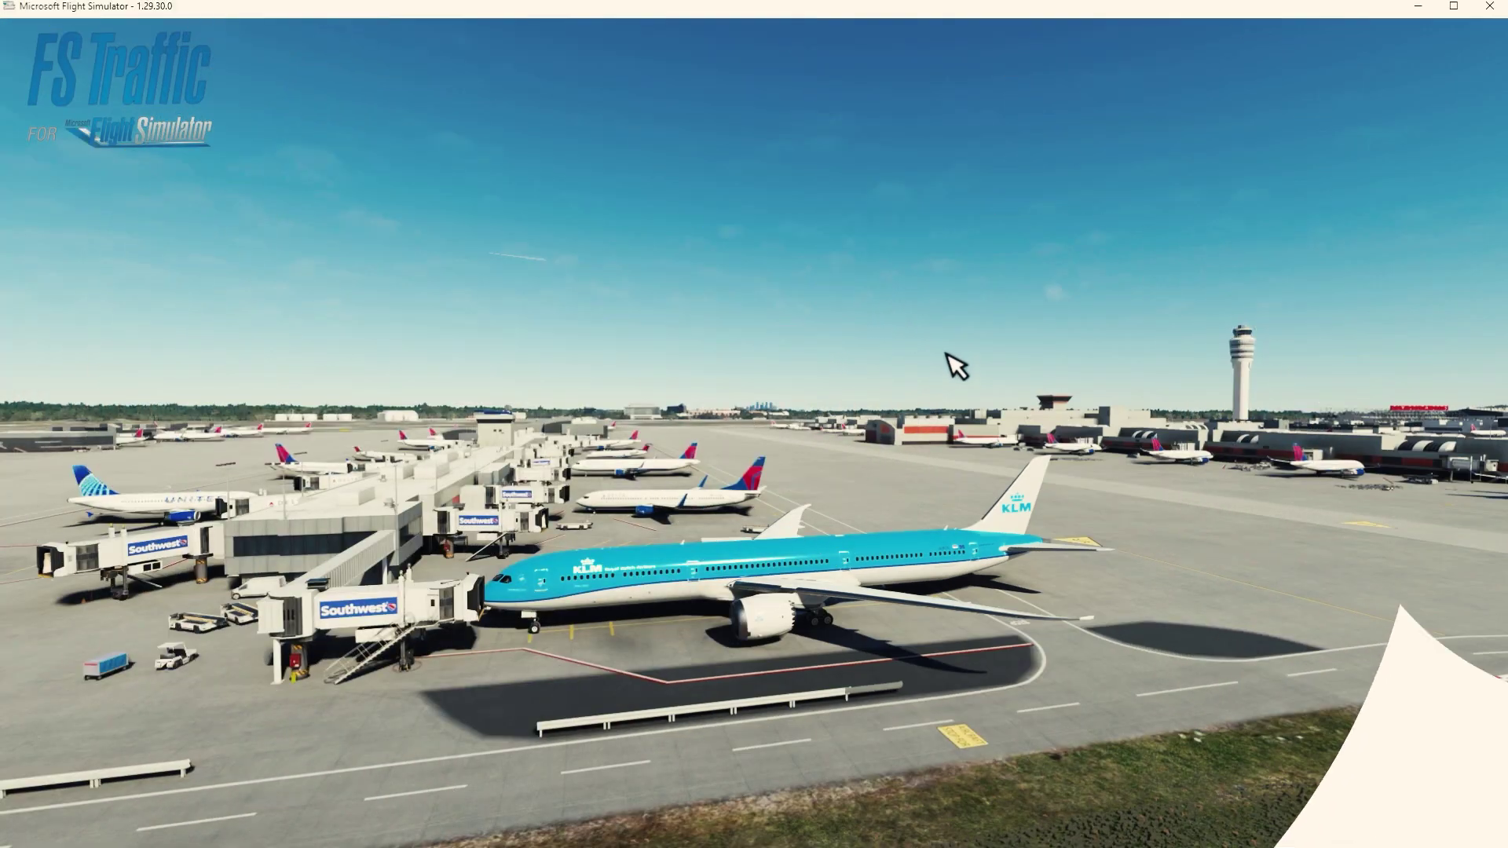
Enter KORD as the destination ICAO in the FS Traffic window and confirm it.
mouse_move(721, 41)
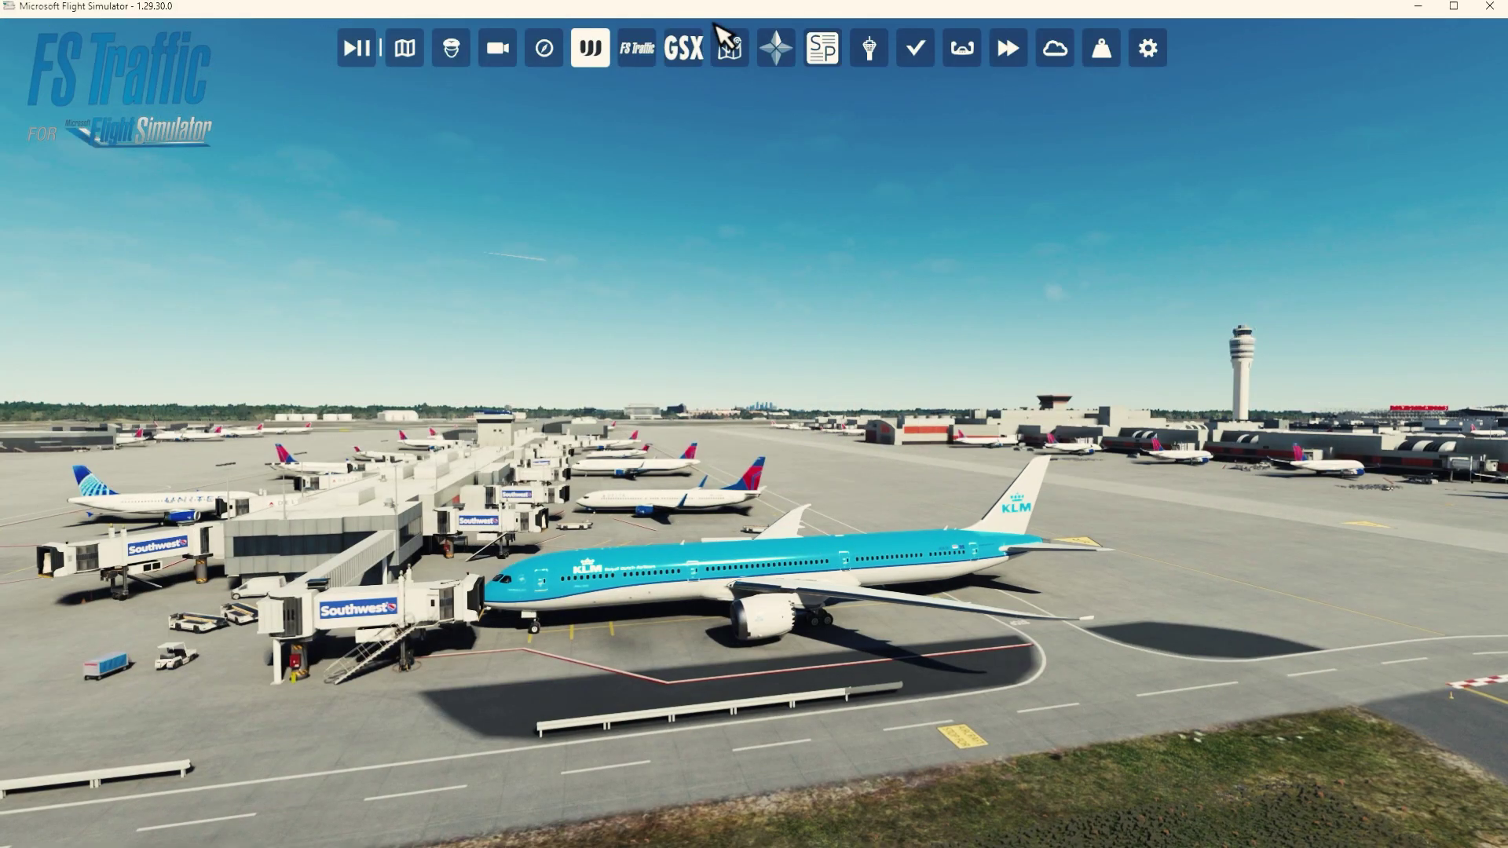
click(646, 53)
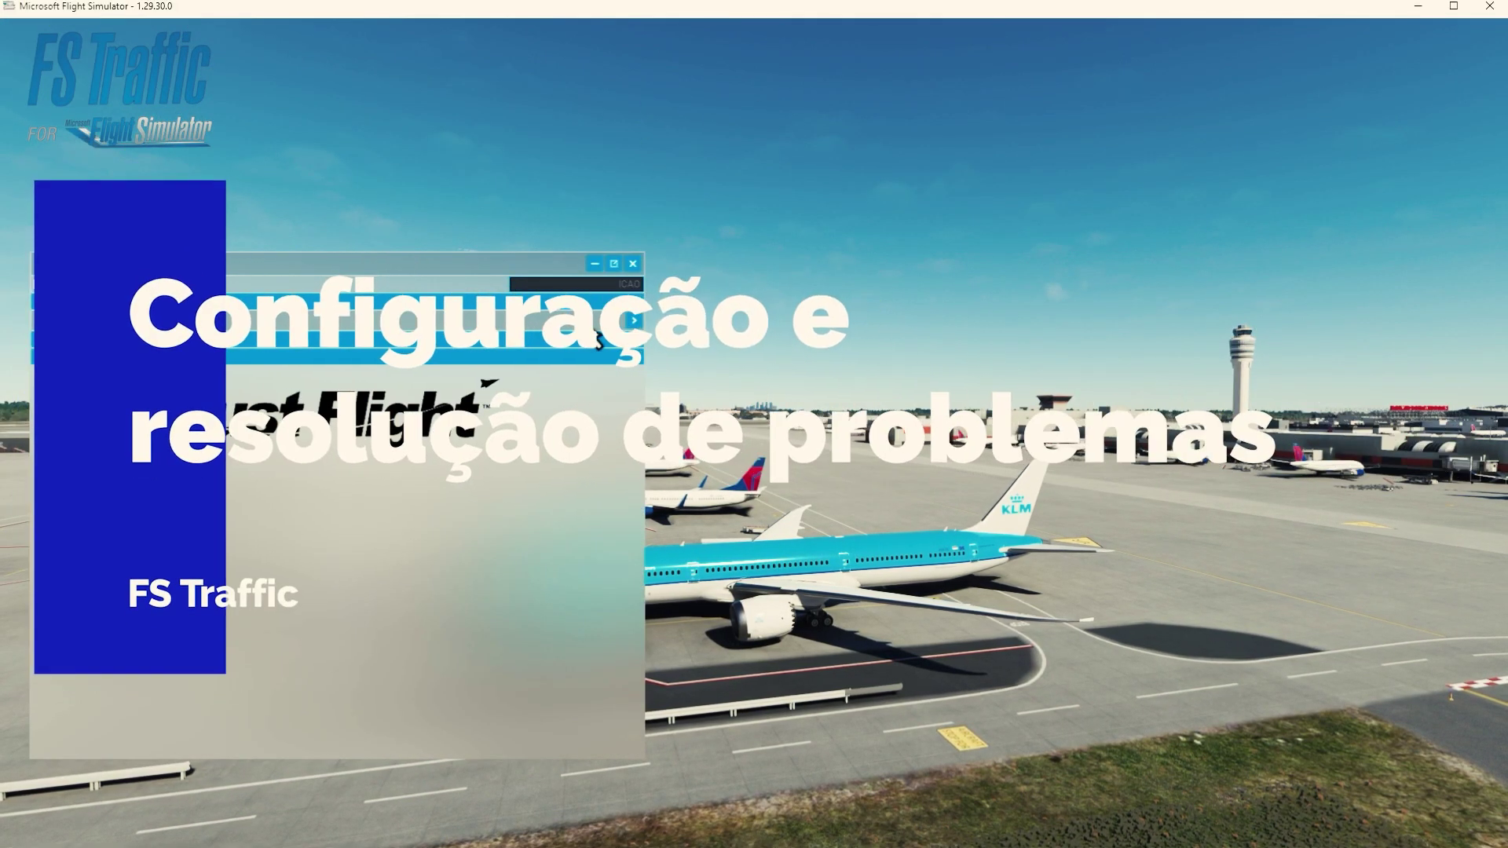
click(611, 287)
text(kat)
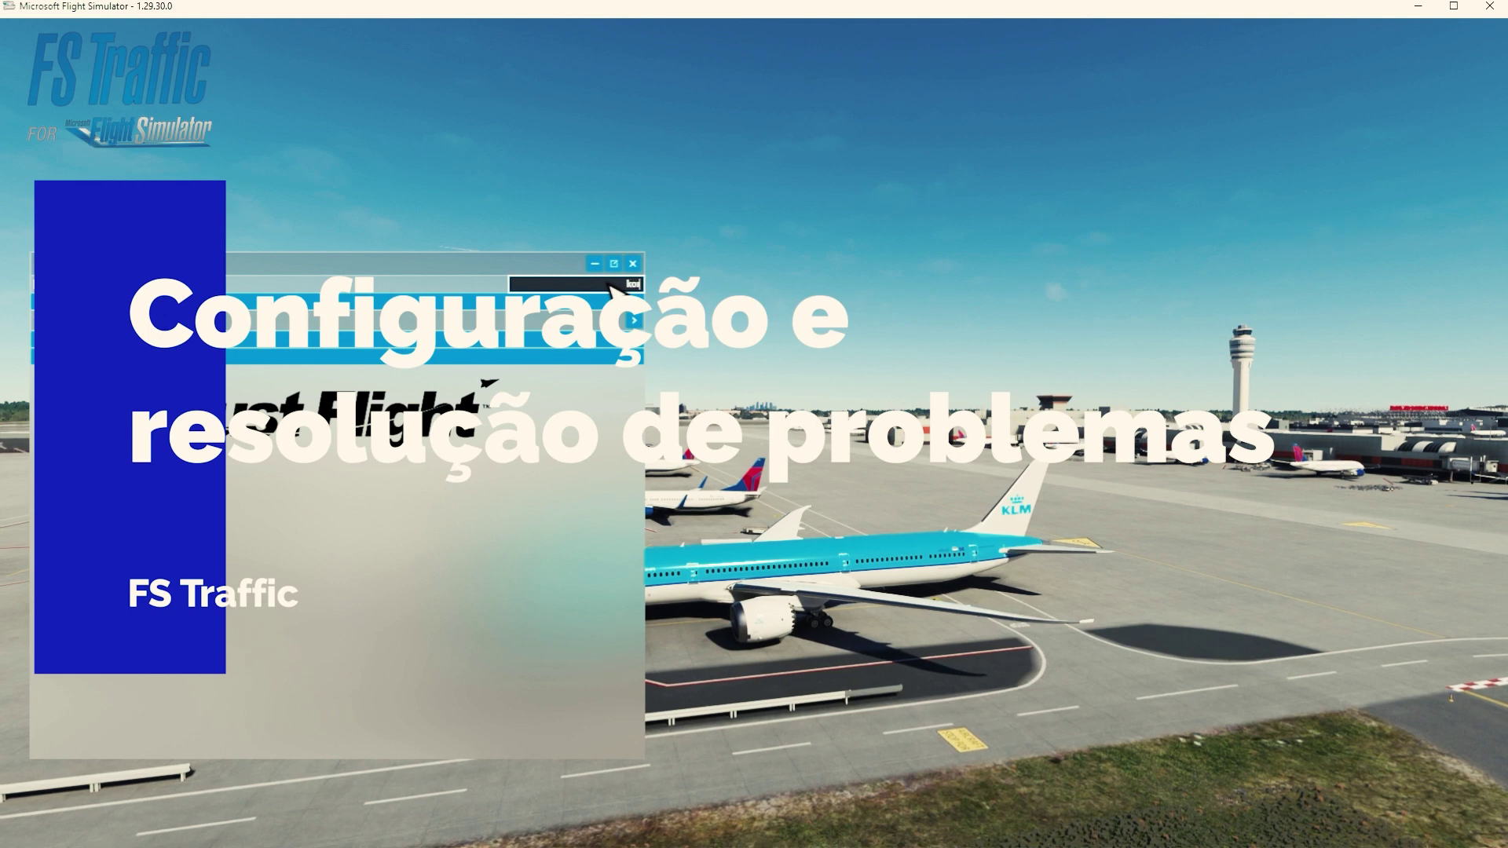
text(d)
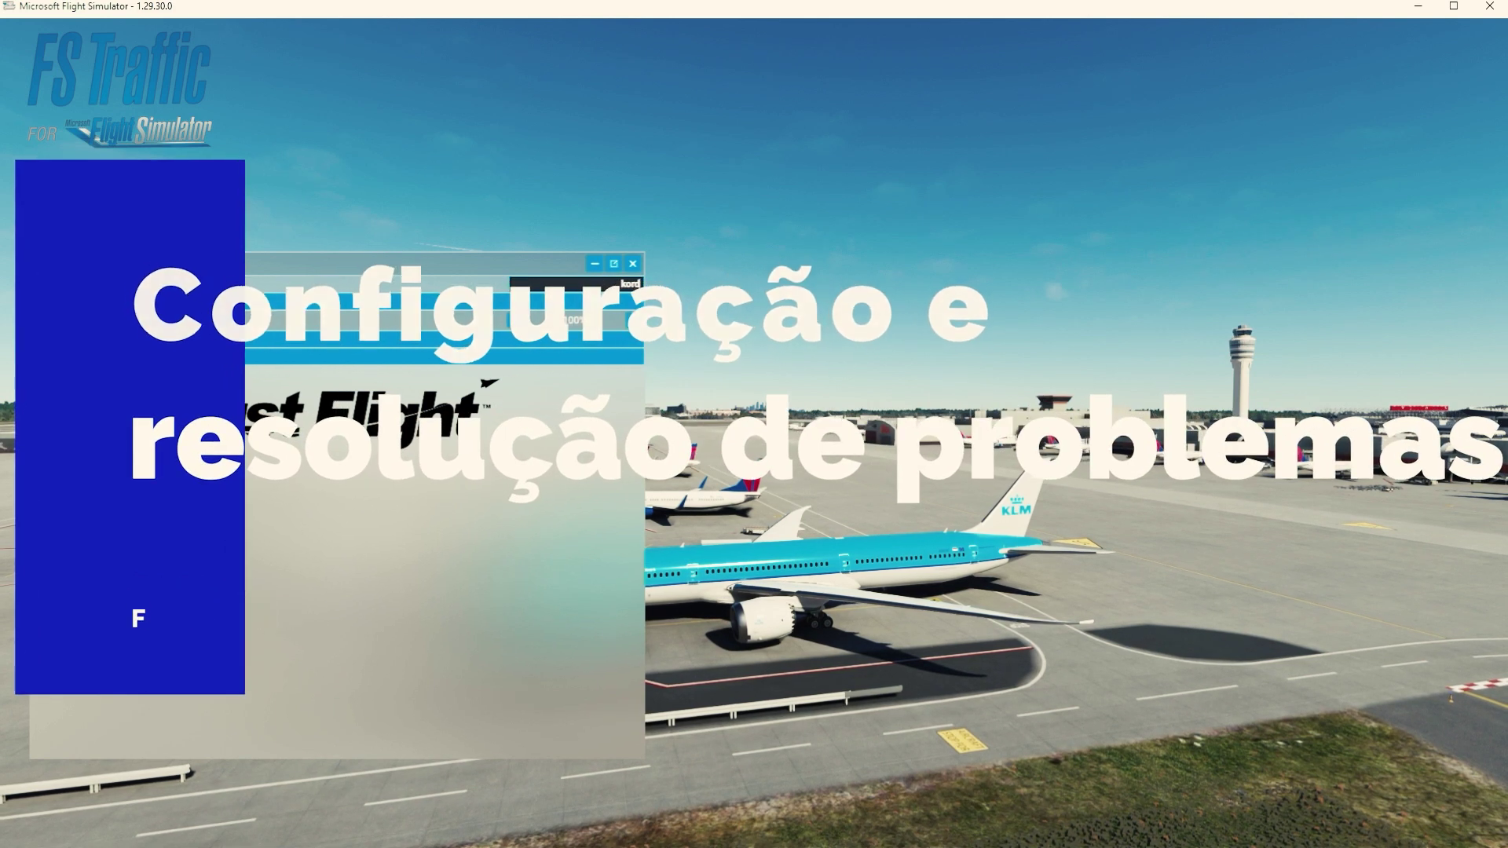
click(198, 303)
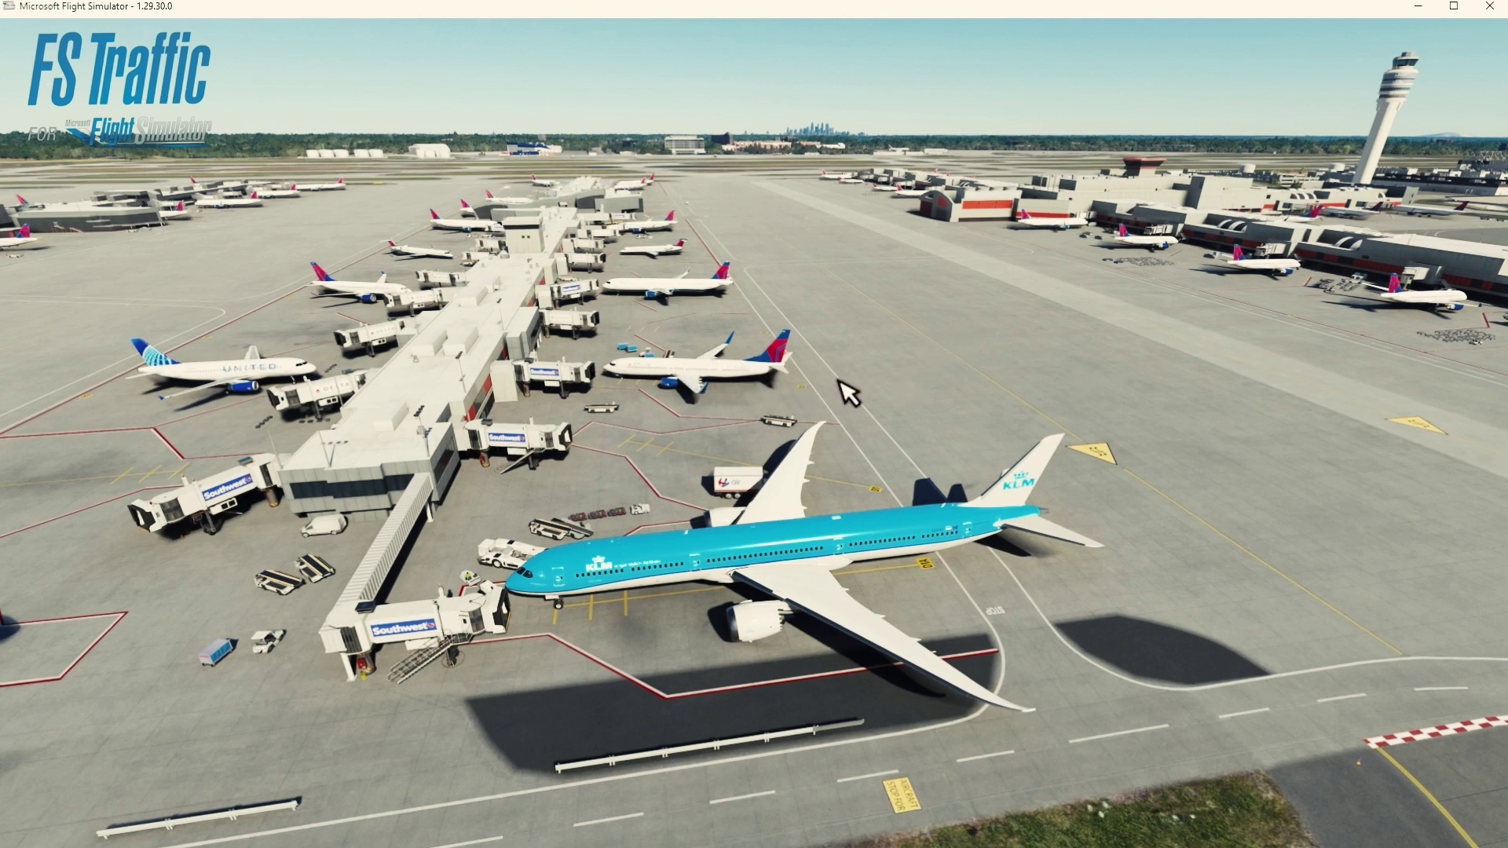
Reopen the FS Traffic window over the airport view to review its destination and density settings.
mouse_move(540, 26)
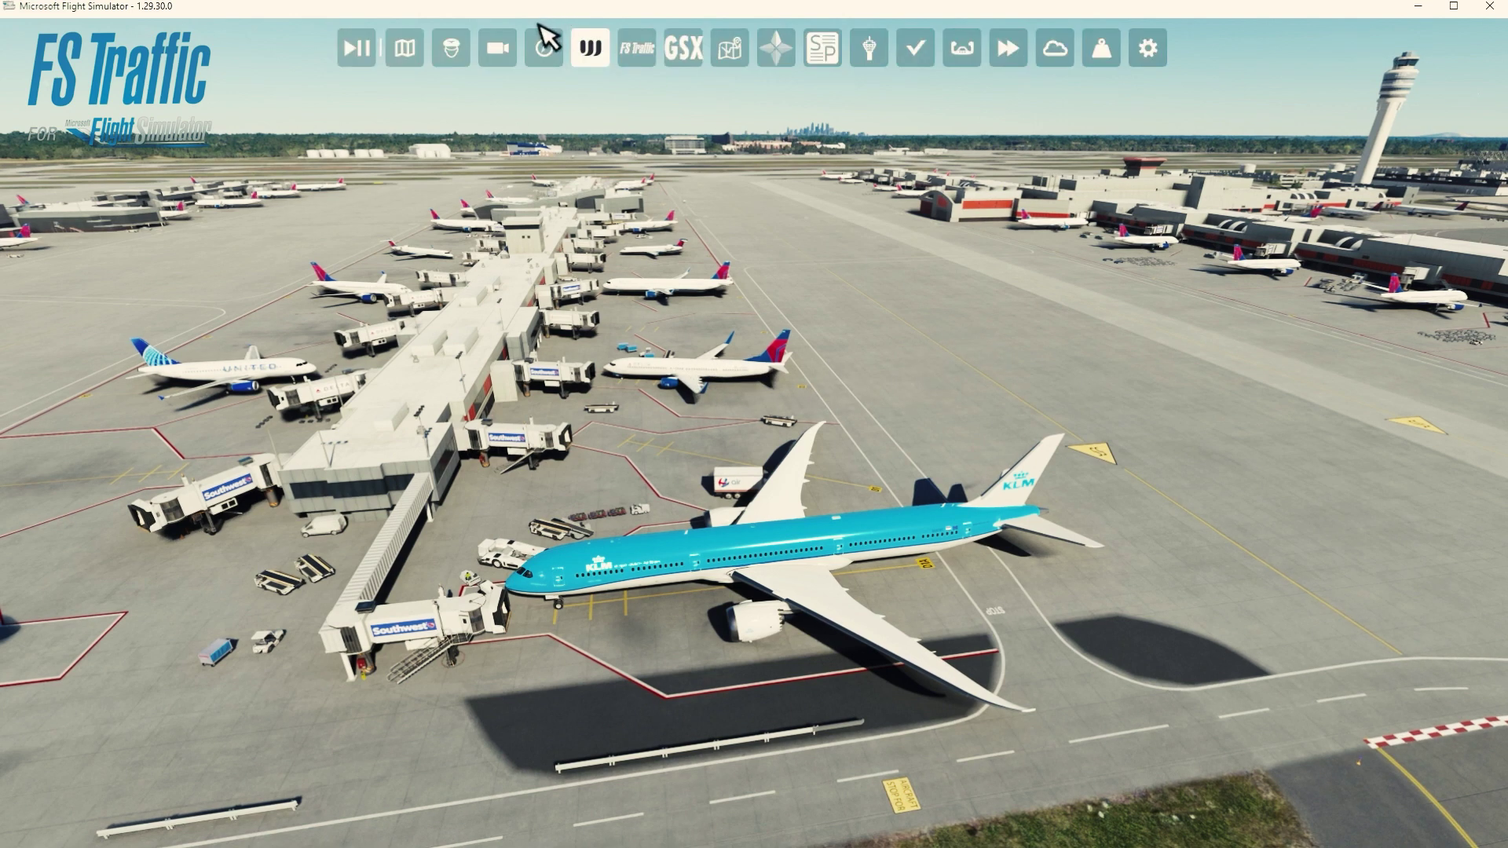
click(633, 50)
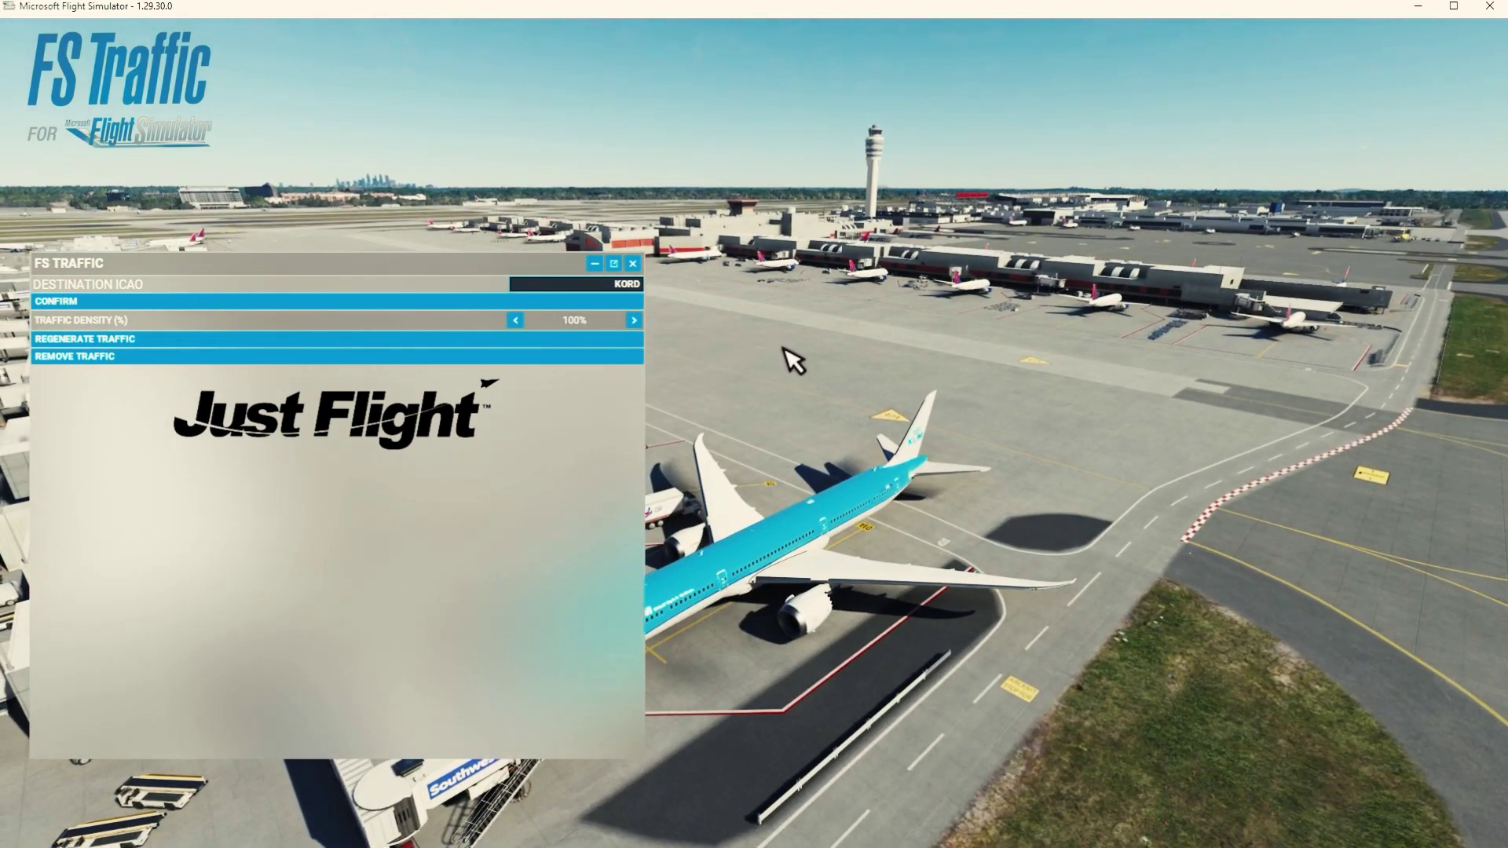
mouse_move(1199, 831)
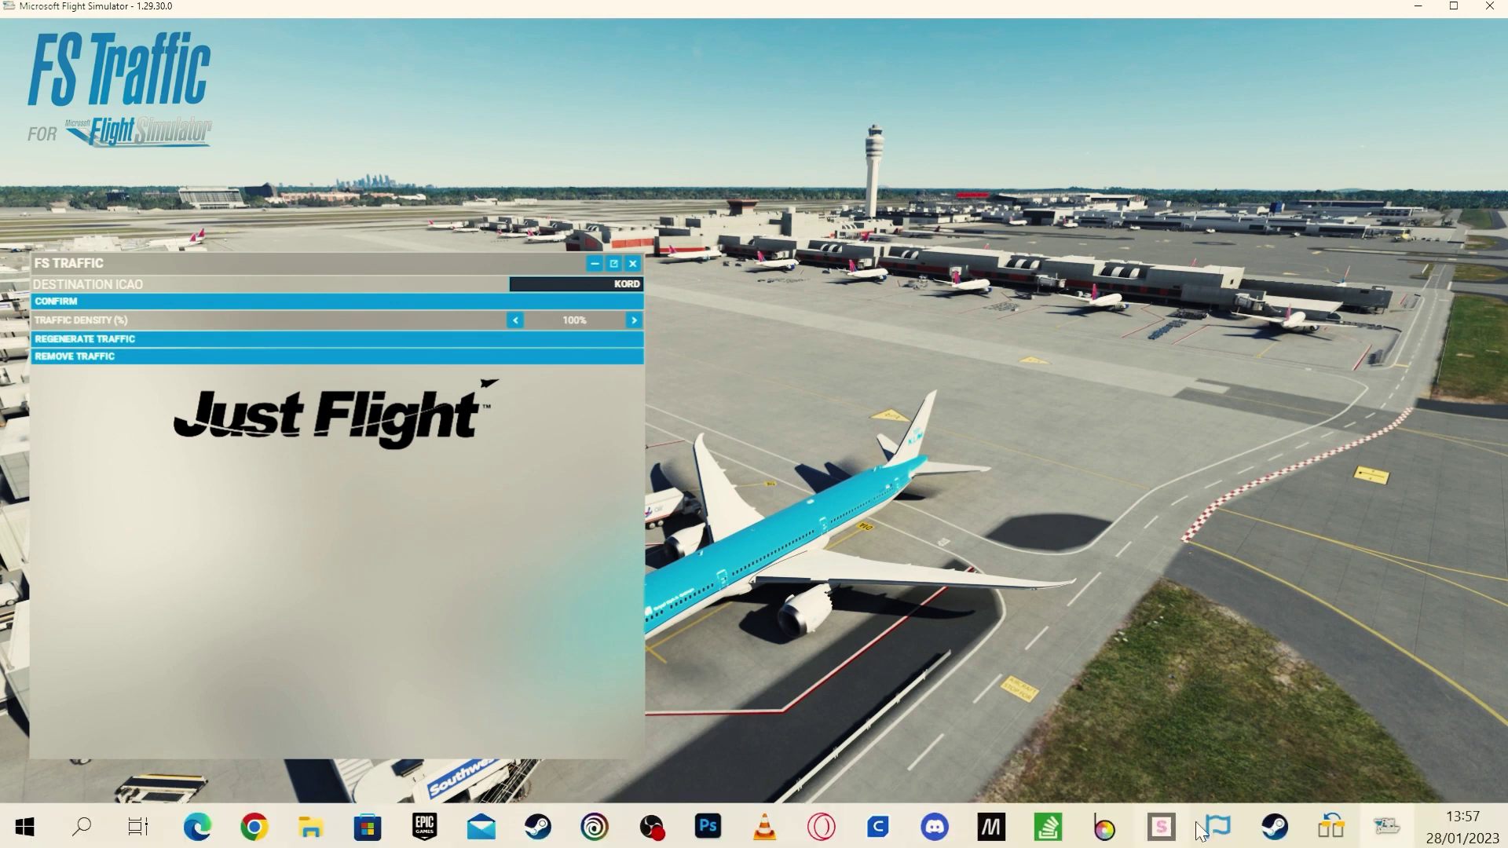
mouse_move(1341, 837)
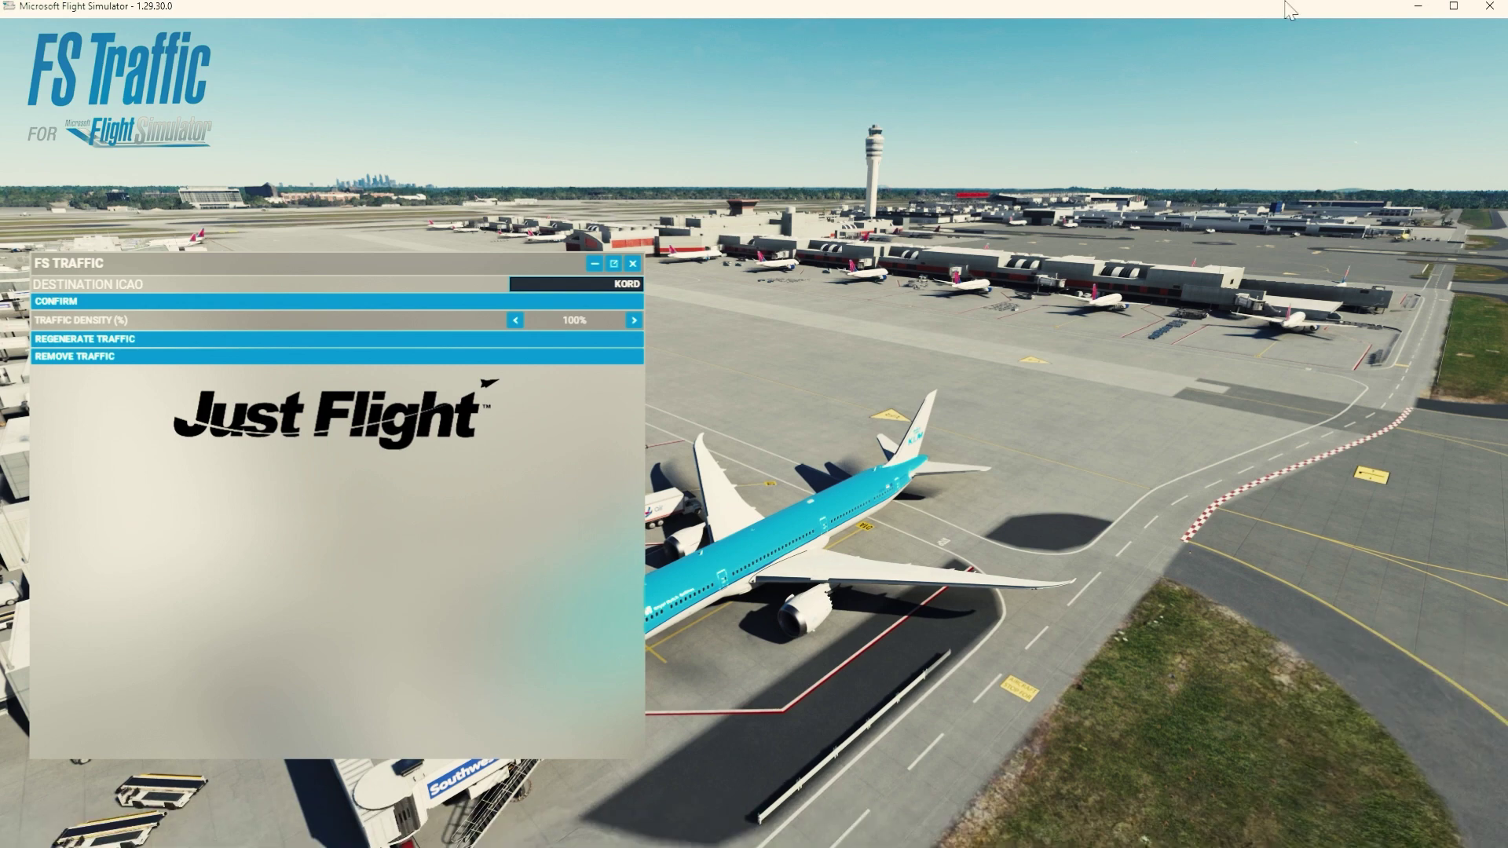
Minimize the simulator, launch Traffic Control Centre from the desktop, and examine the Aircraft Manager's ground services list.
click(1418, 6)
click(856, 437)
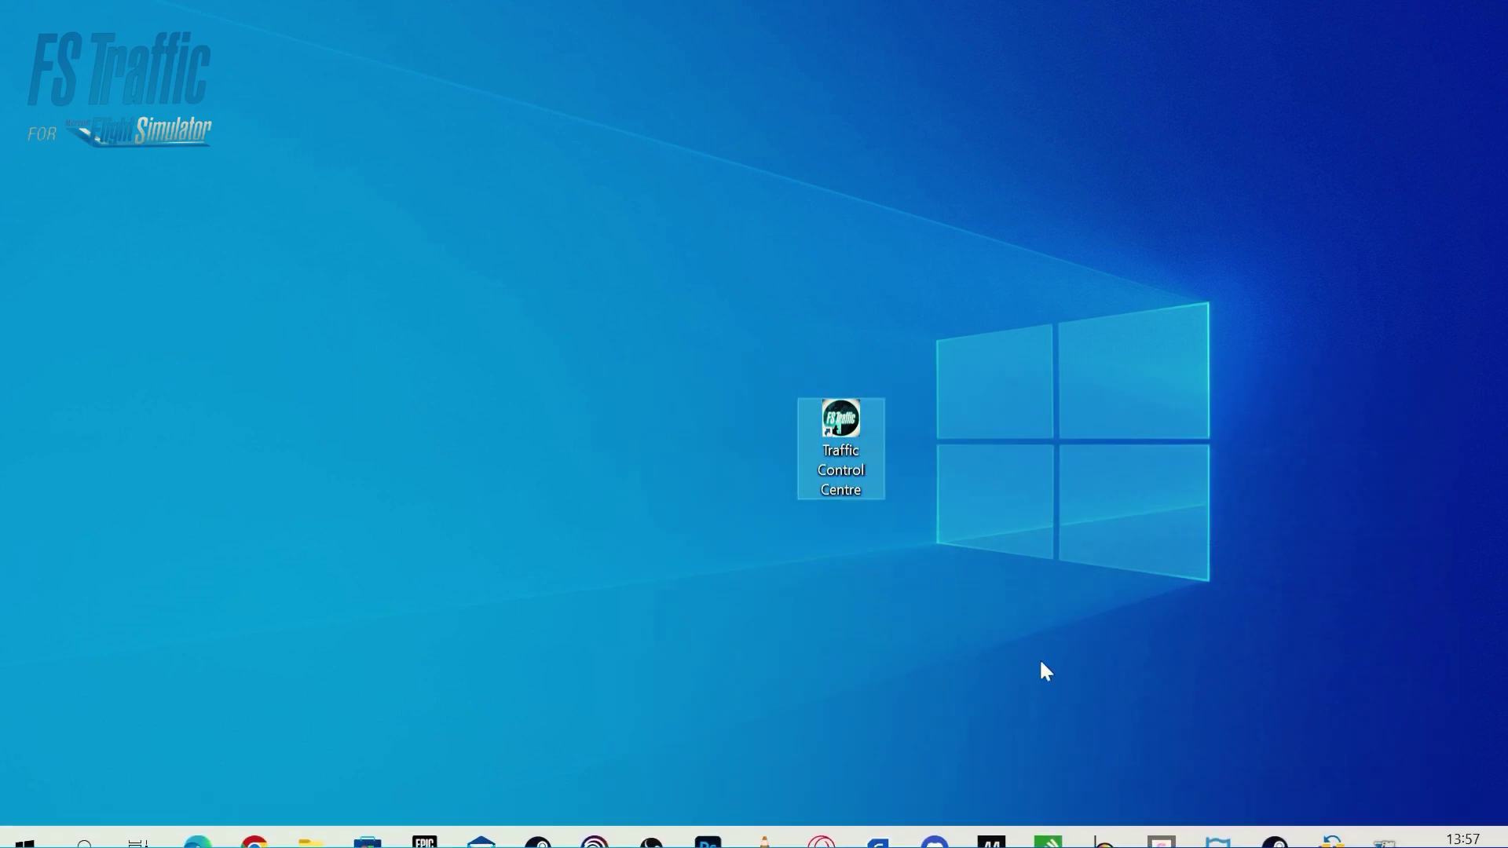
double_click(869, 479)
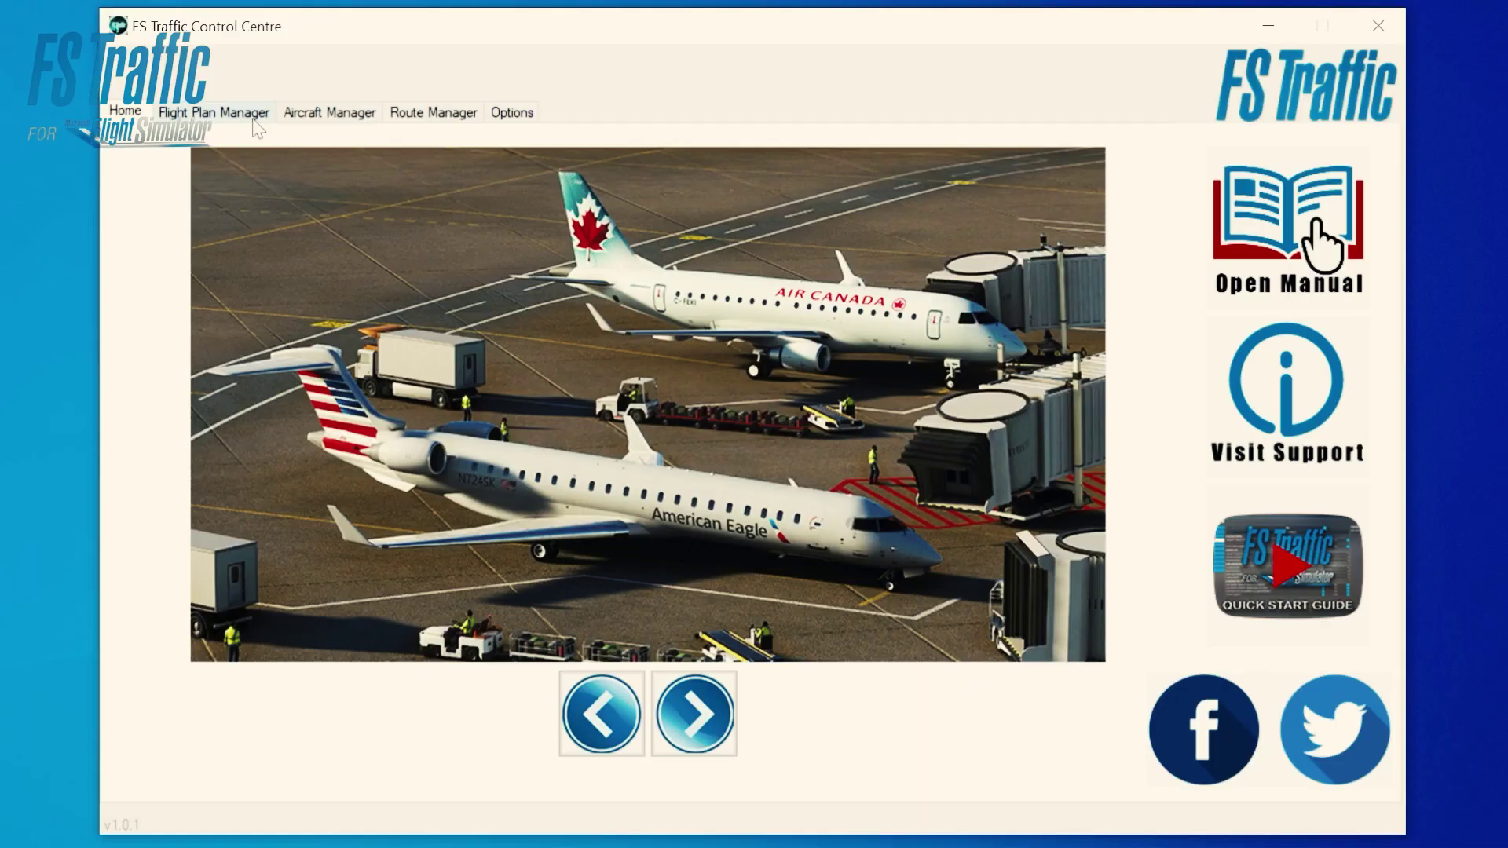
click(329, 112)
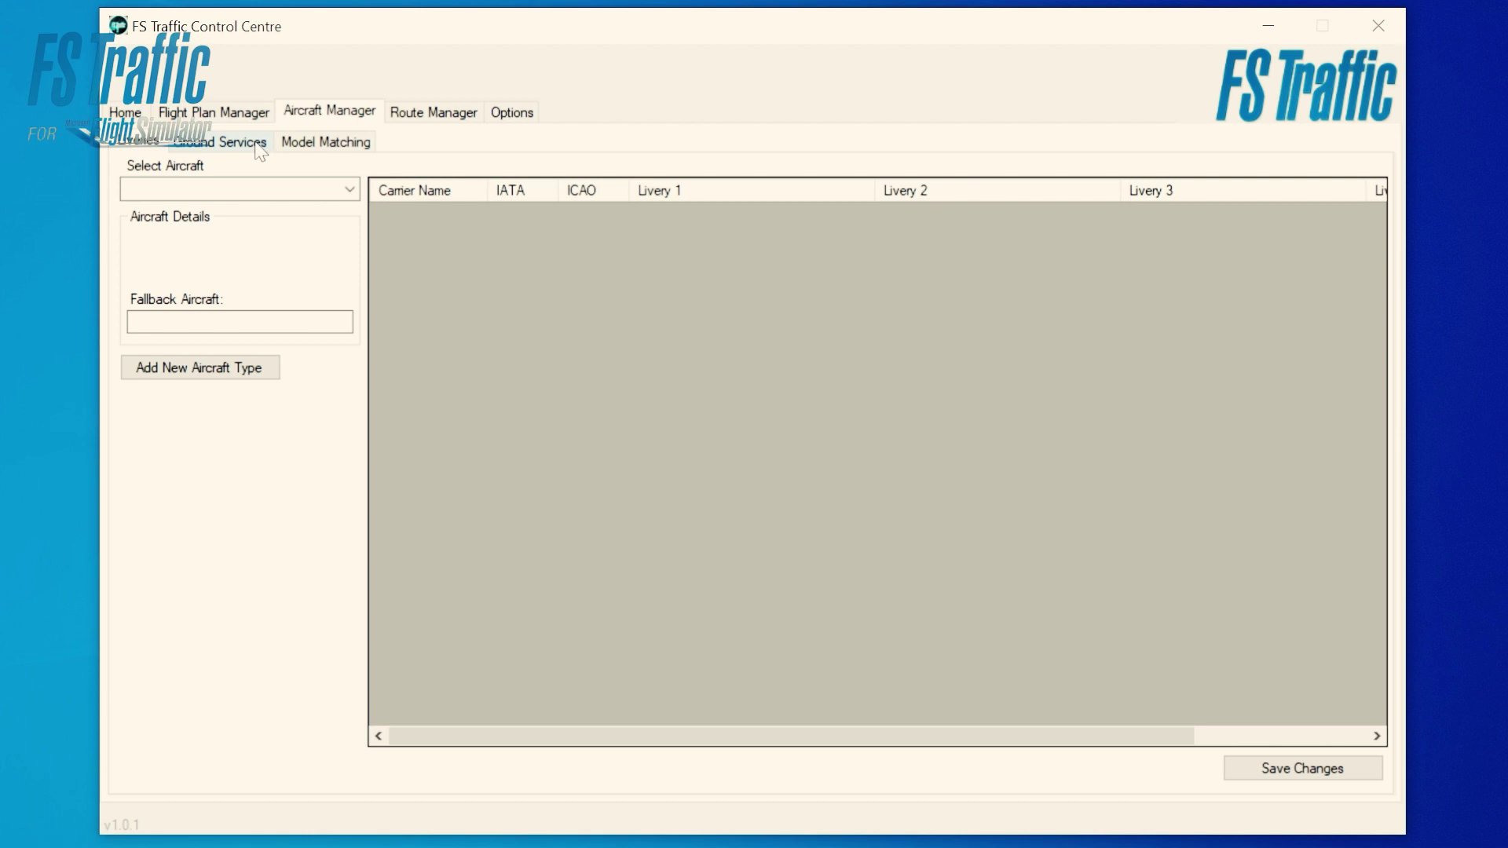
click(256, 146)
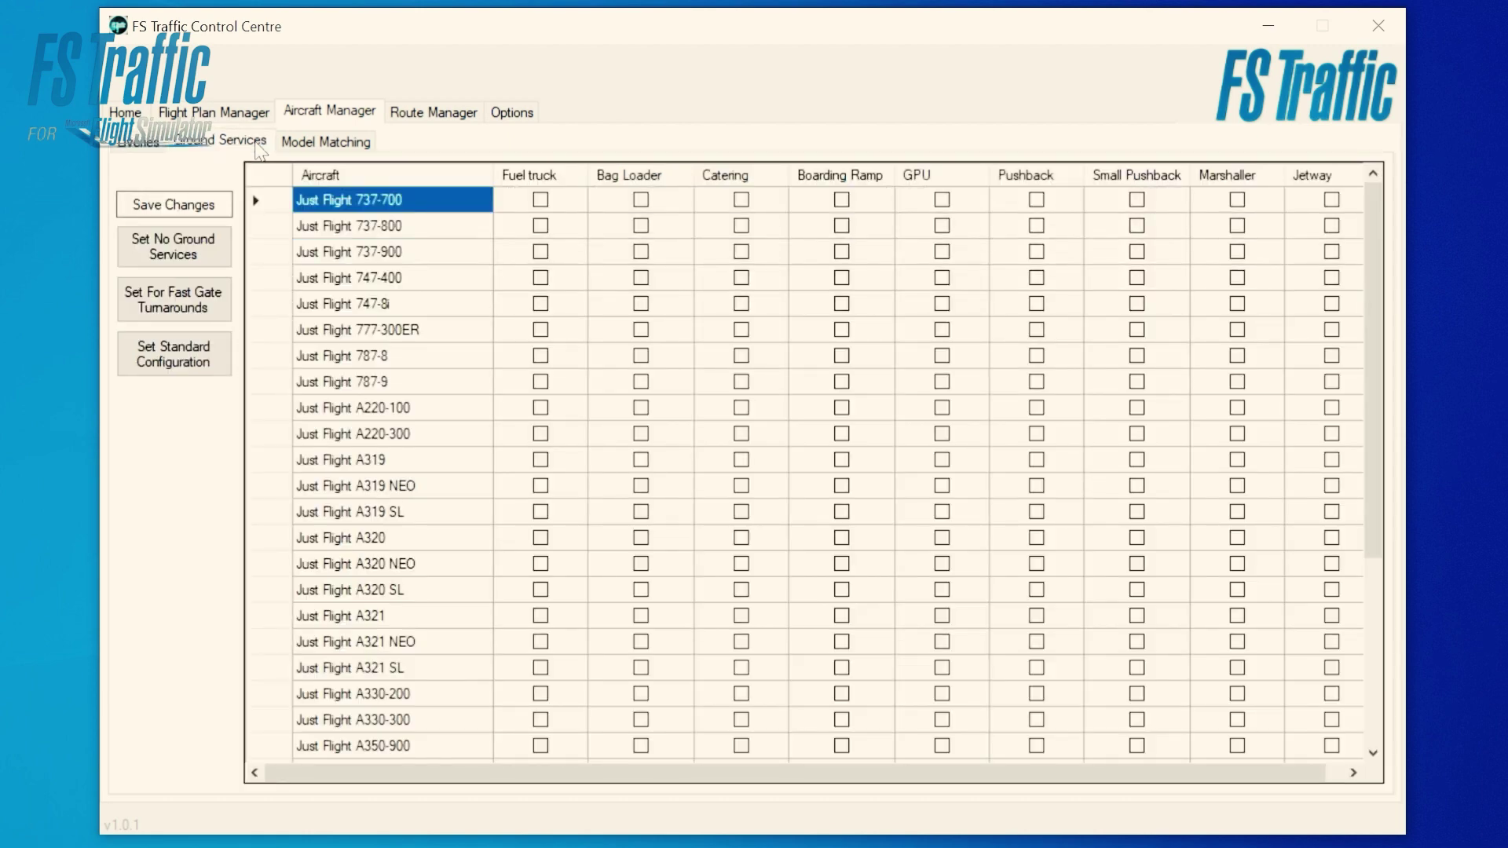
mouse_move(1375, 197)
mouse_down()
mouse_move(1375, 332)
mouse_move(1384, 189)
mouse_up()
Return to the simulator to close the FS Traffic window, and recheck the ground services list in FS Traffic Control Centre.
click(1332, 829)
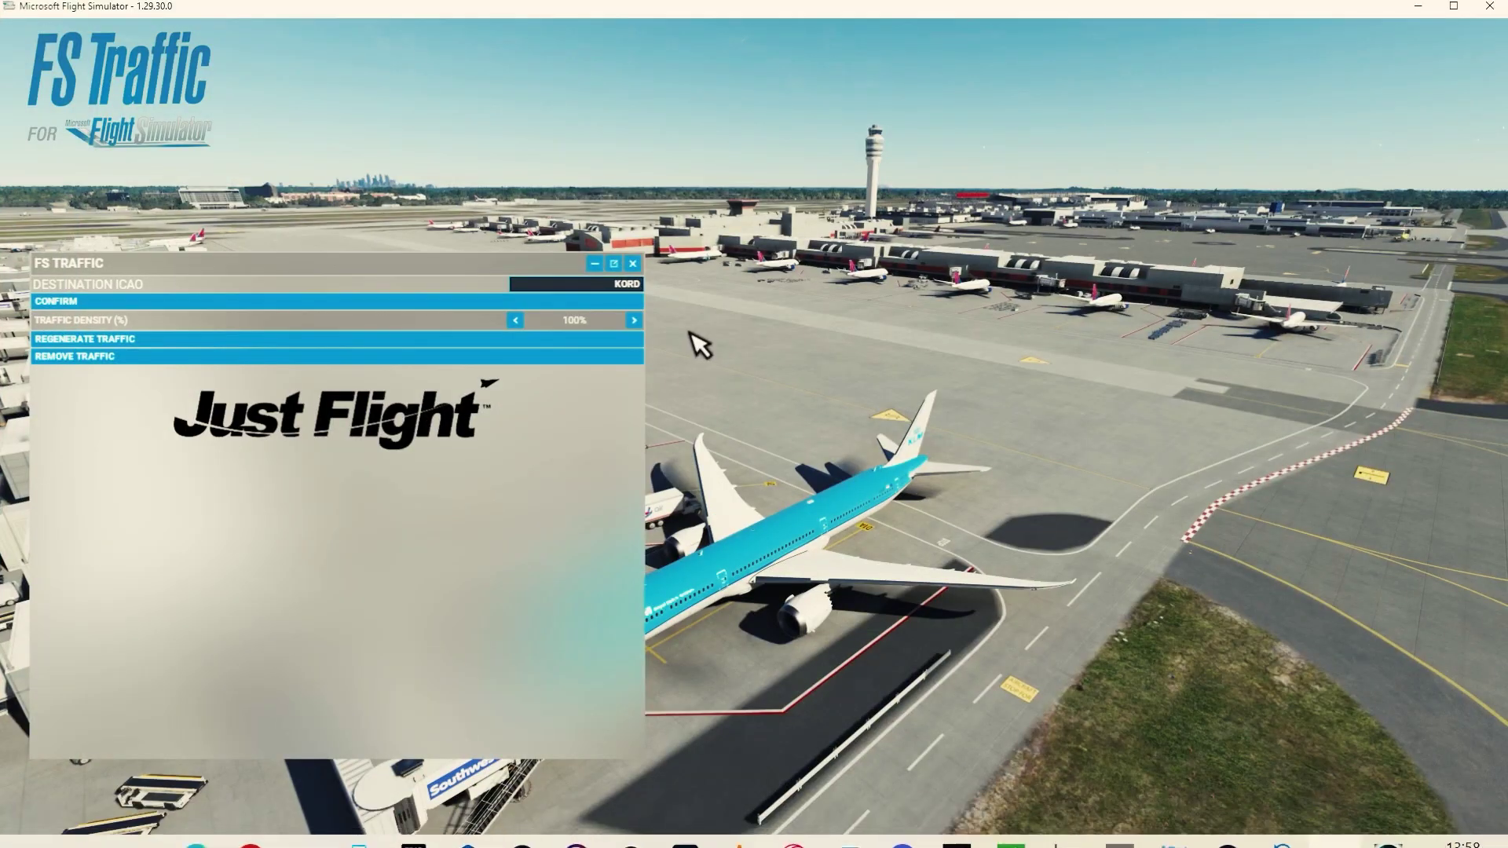
click(633, 263)
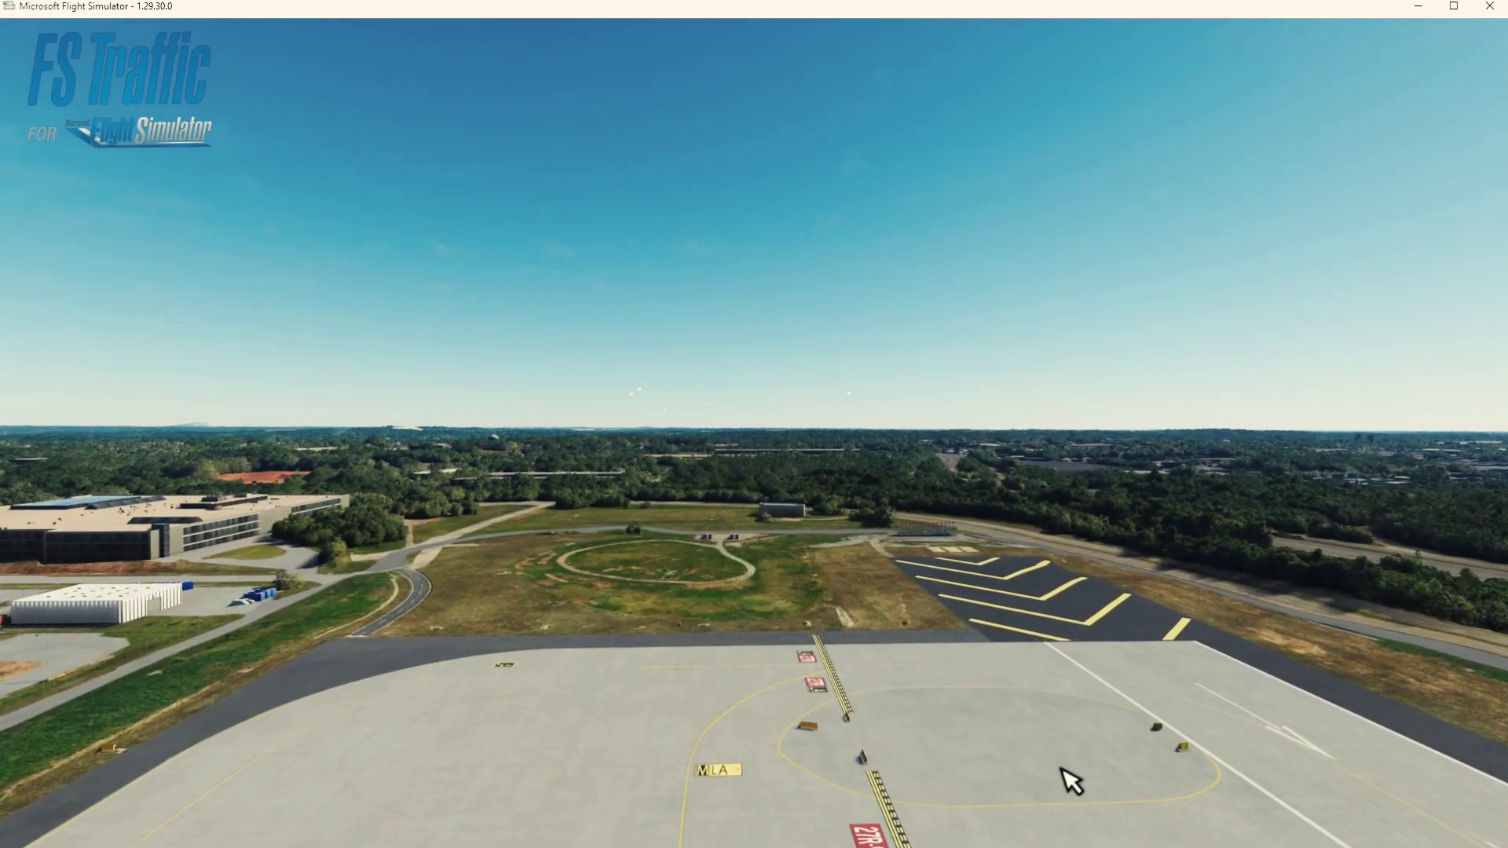
click(1376, 827)
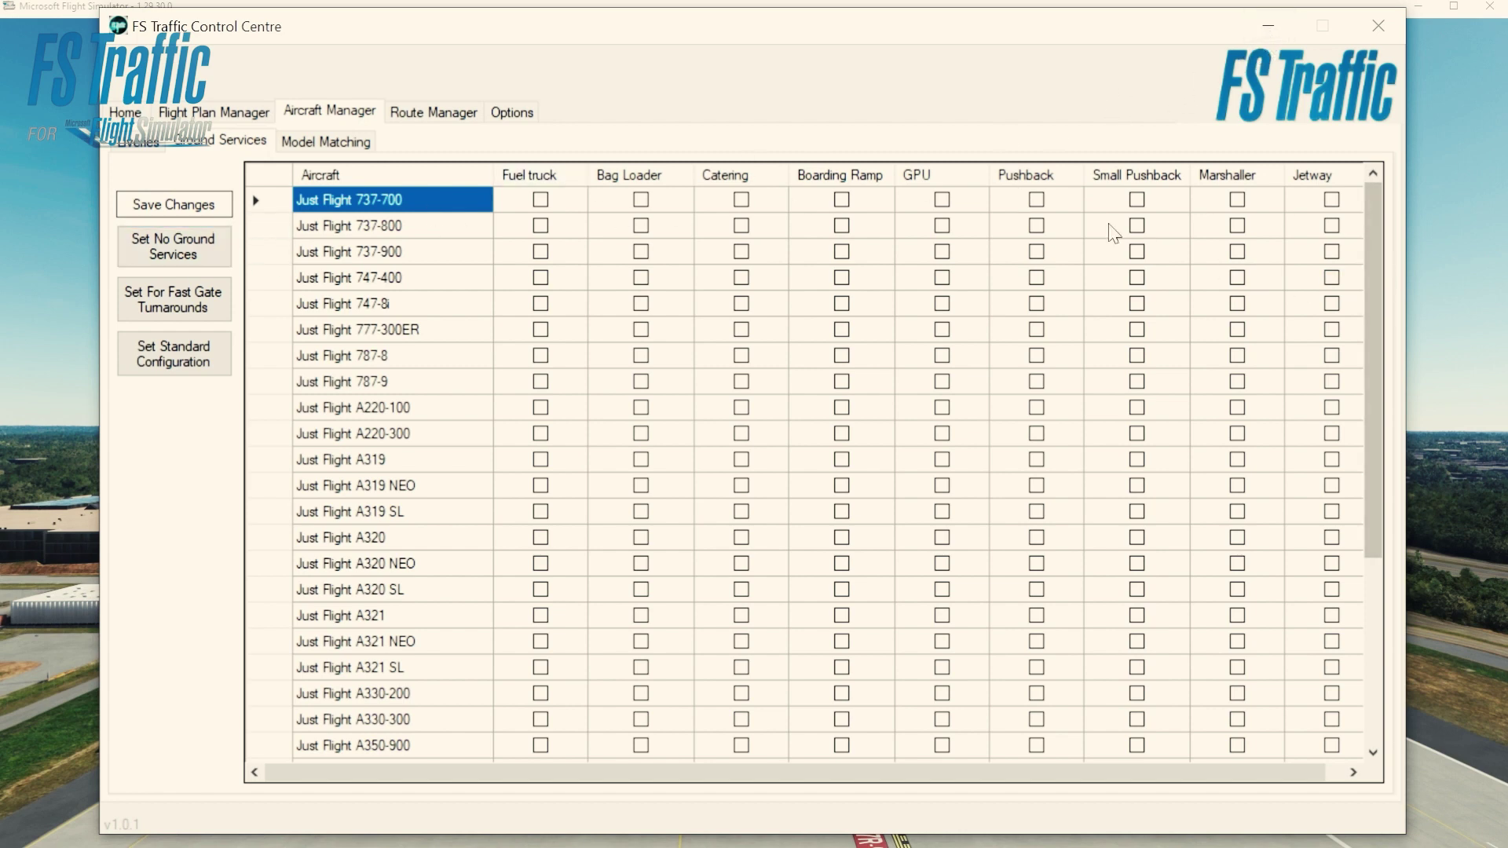
click(1286, 38)
Pause the flight and open the simulator's general traffic options to review the aviation traffic and airport life settings.
key(Escape)
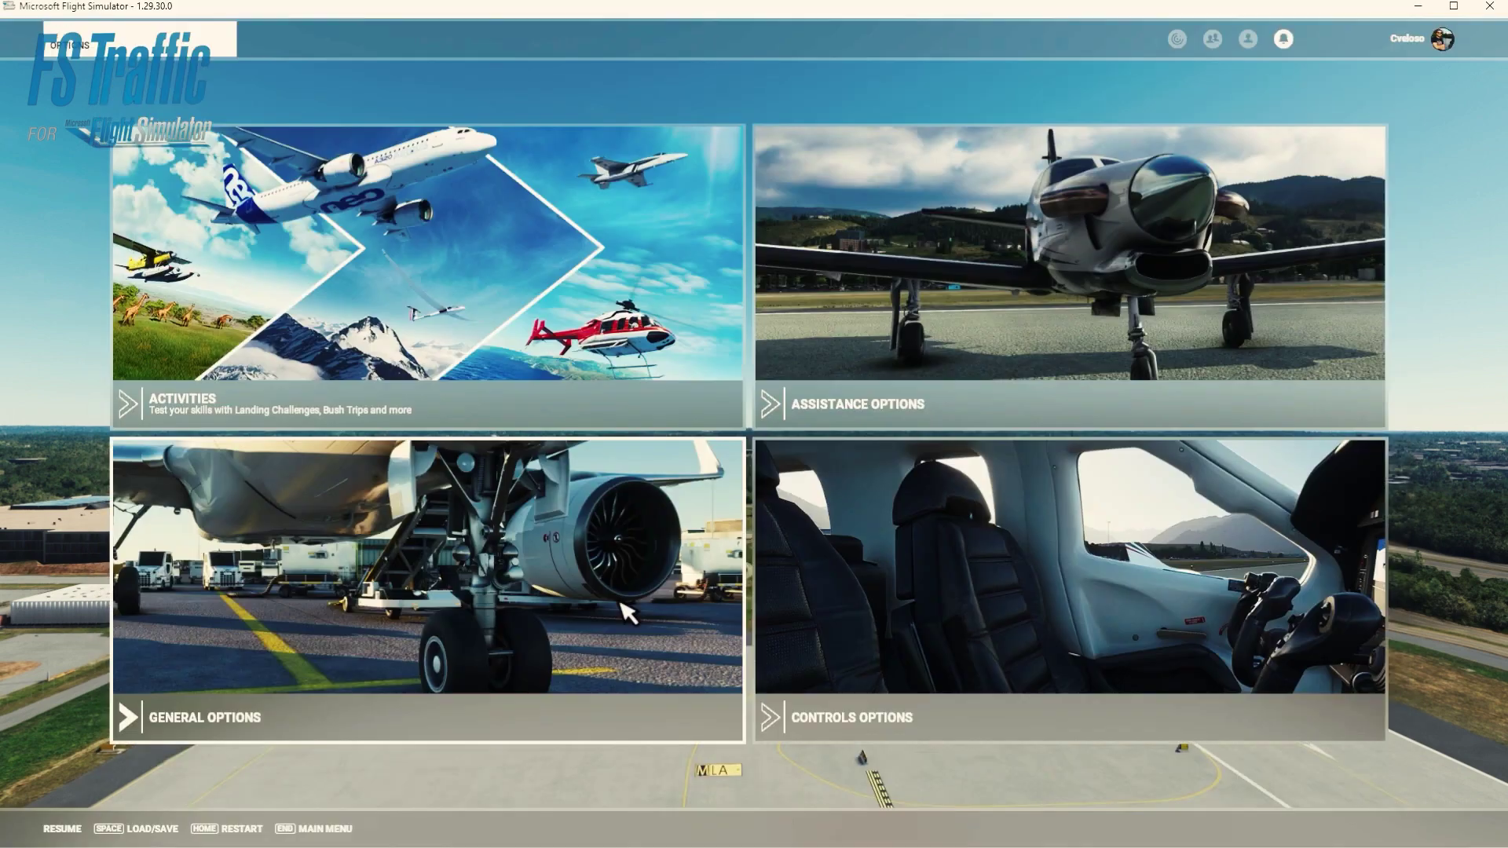
click(538, 622)
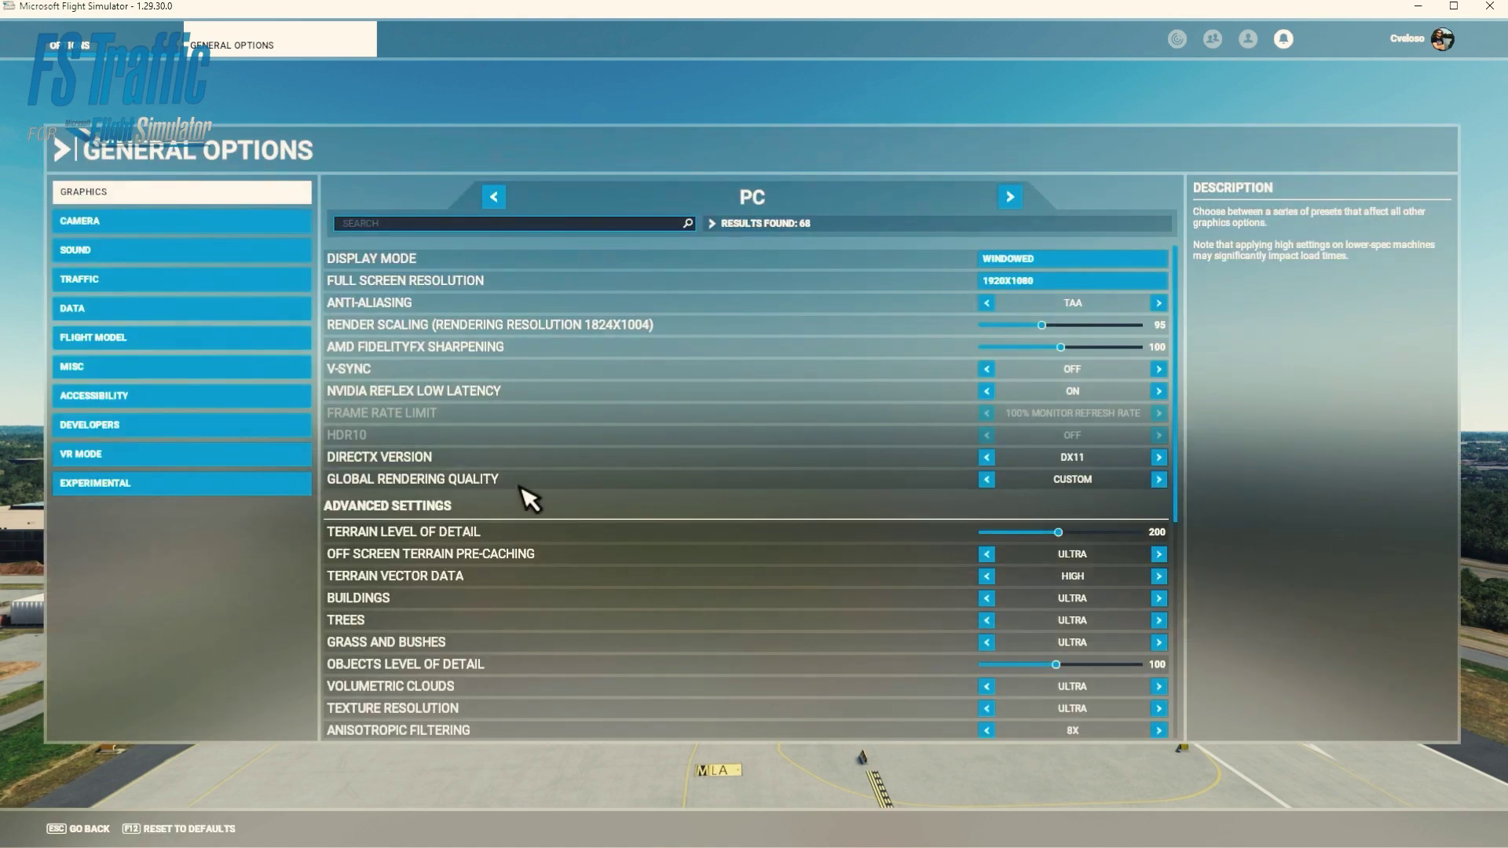
click(152, 288)
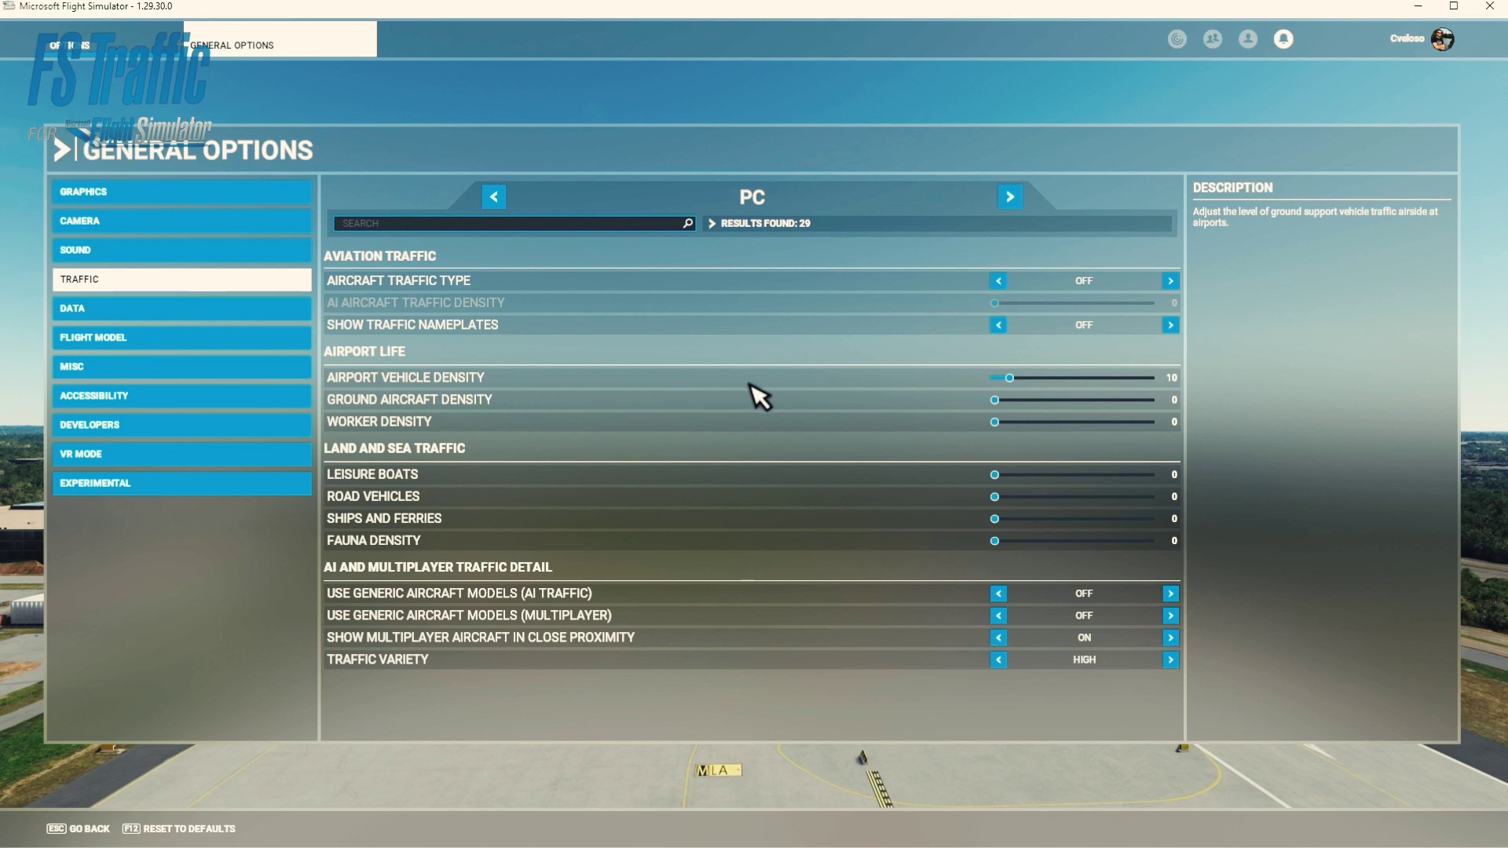